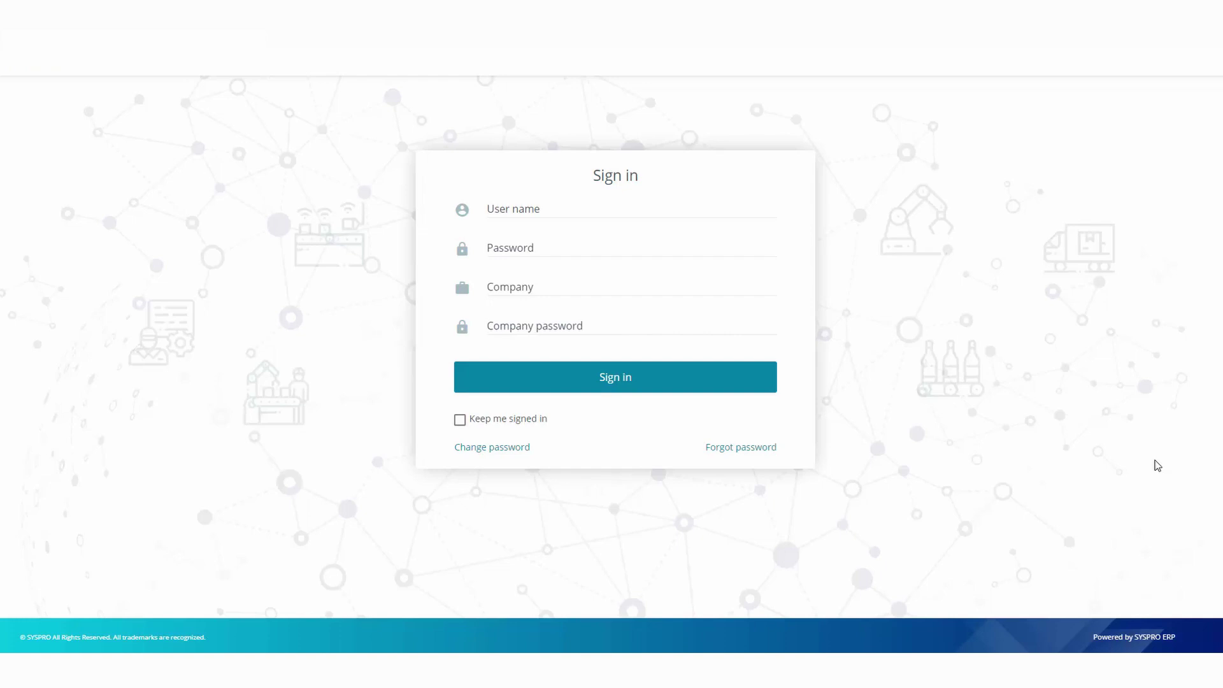
Sign in to the EDU1 demo company with the user's login name
left_click(728, 212)
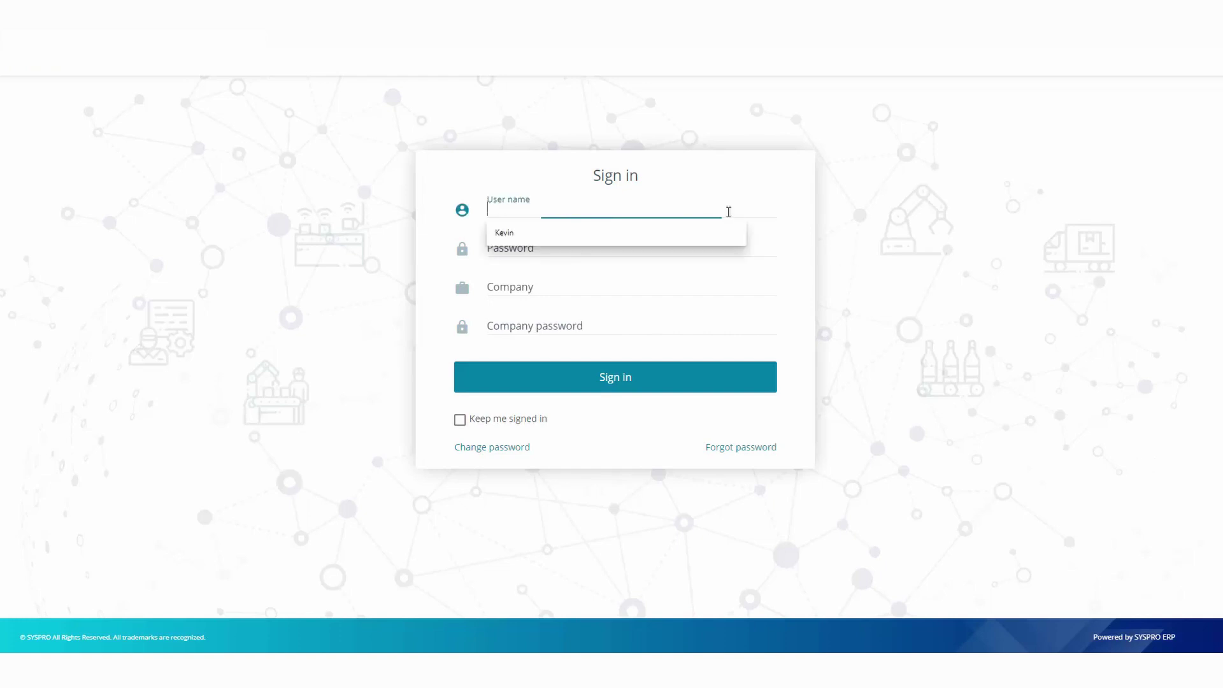
type("Kevin")
key("Tab")
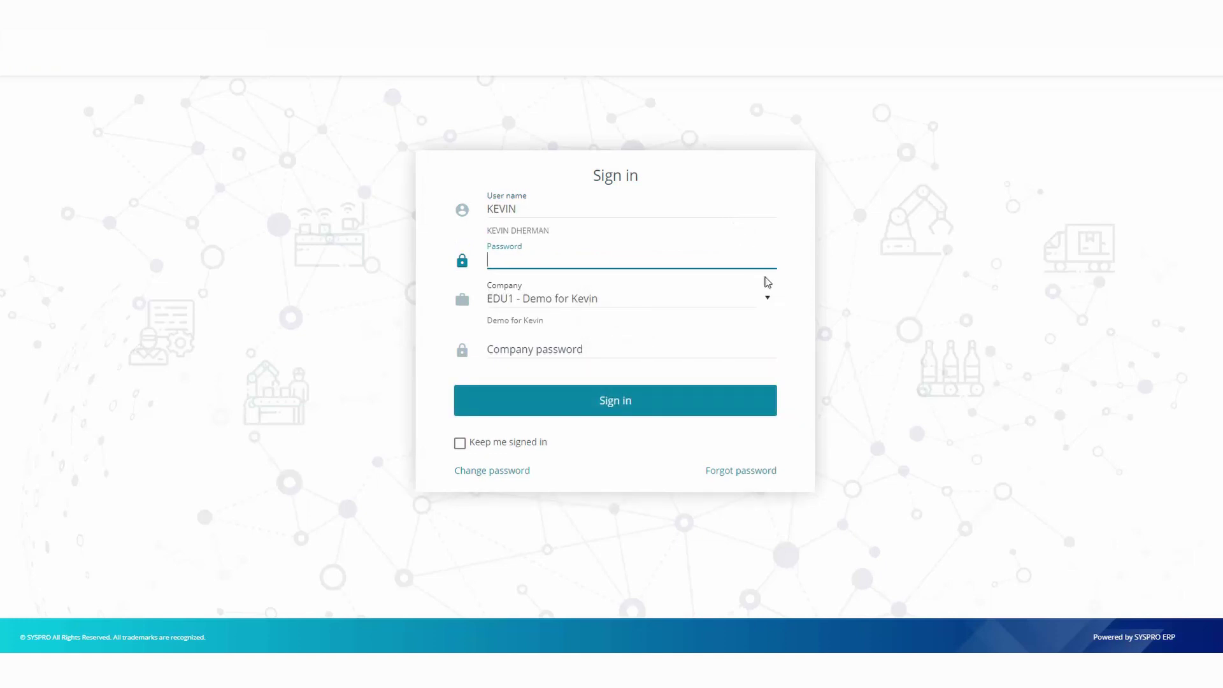
left_click(767, 298)
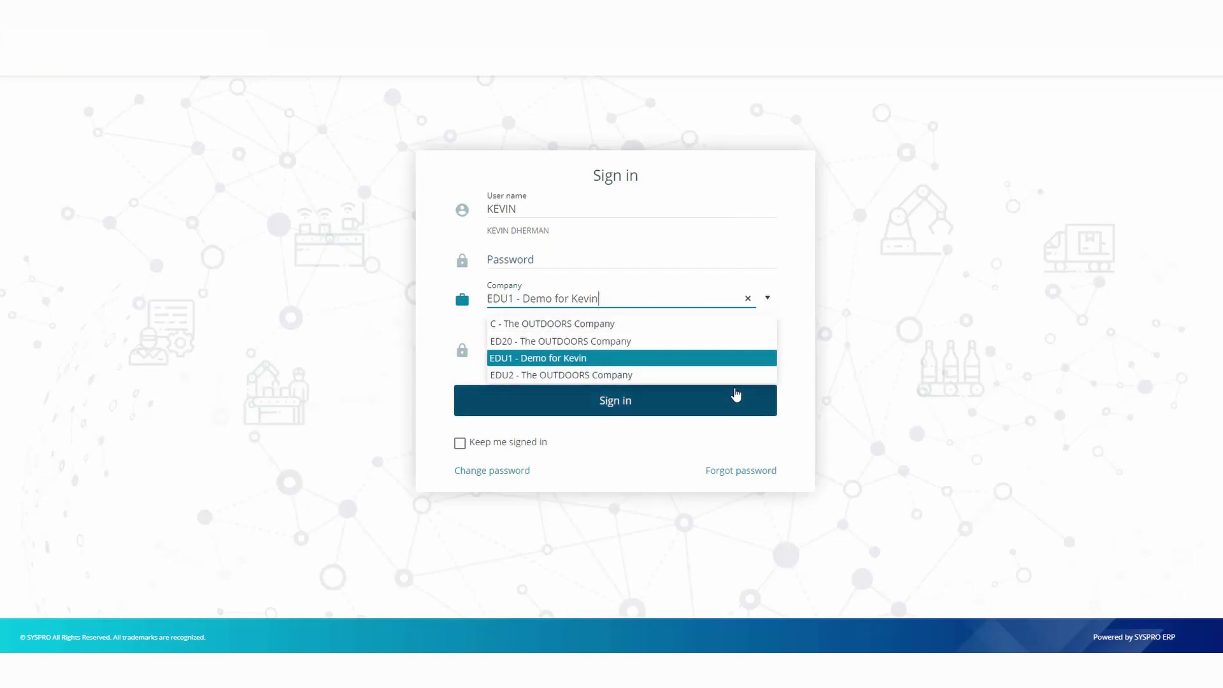
left_click(726, 360)
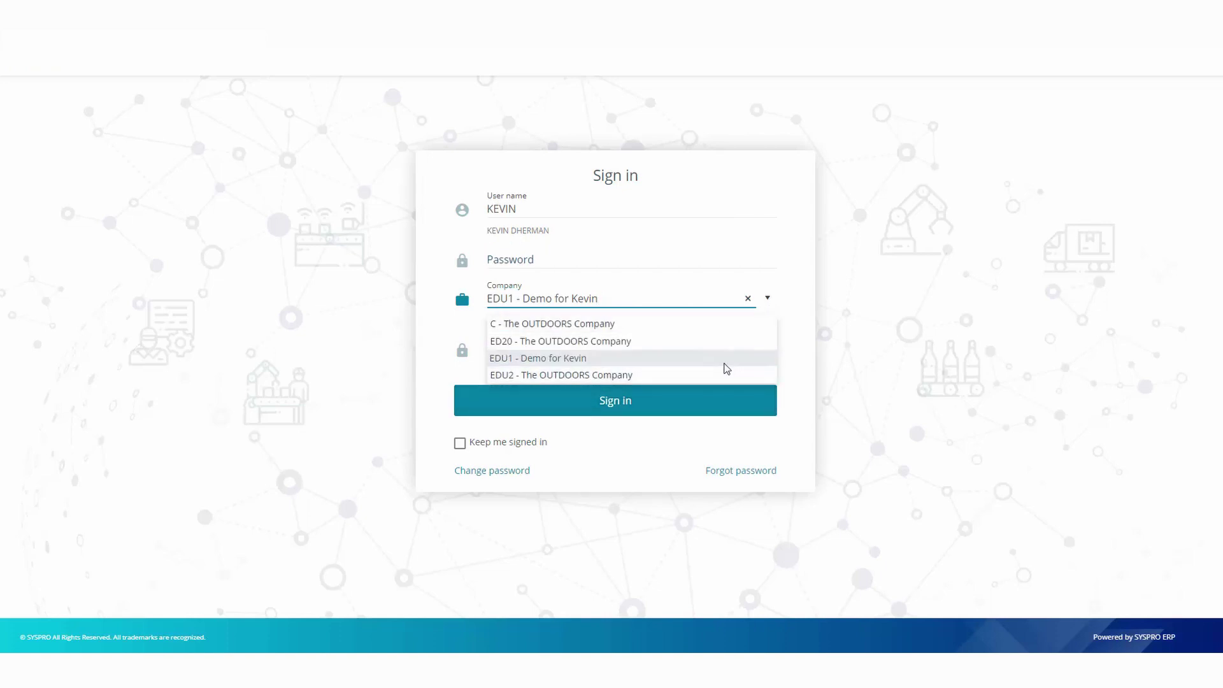
left_click(713, 403)
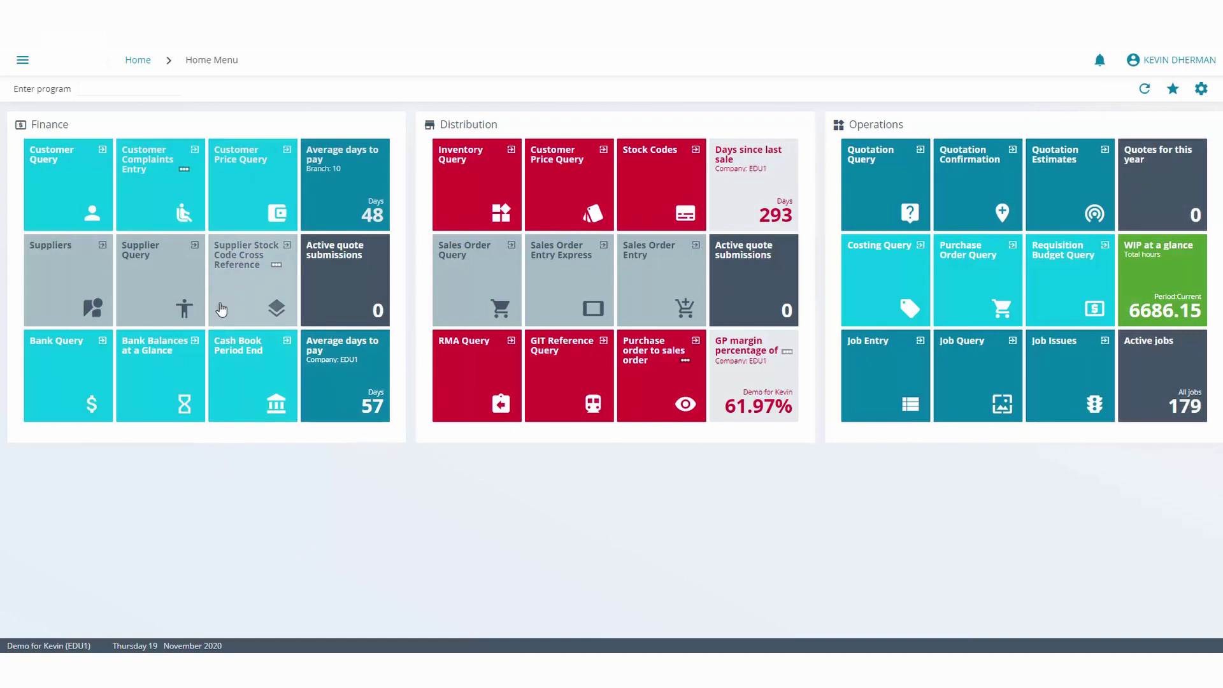
left_click(26, 69)
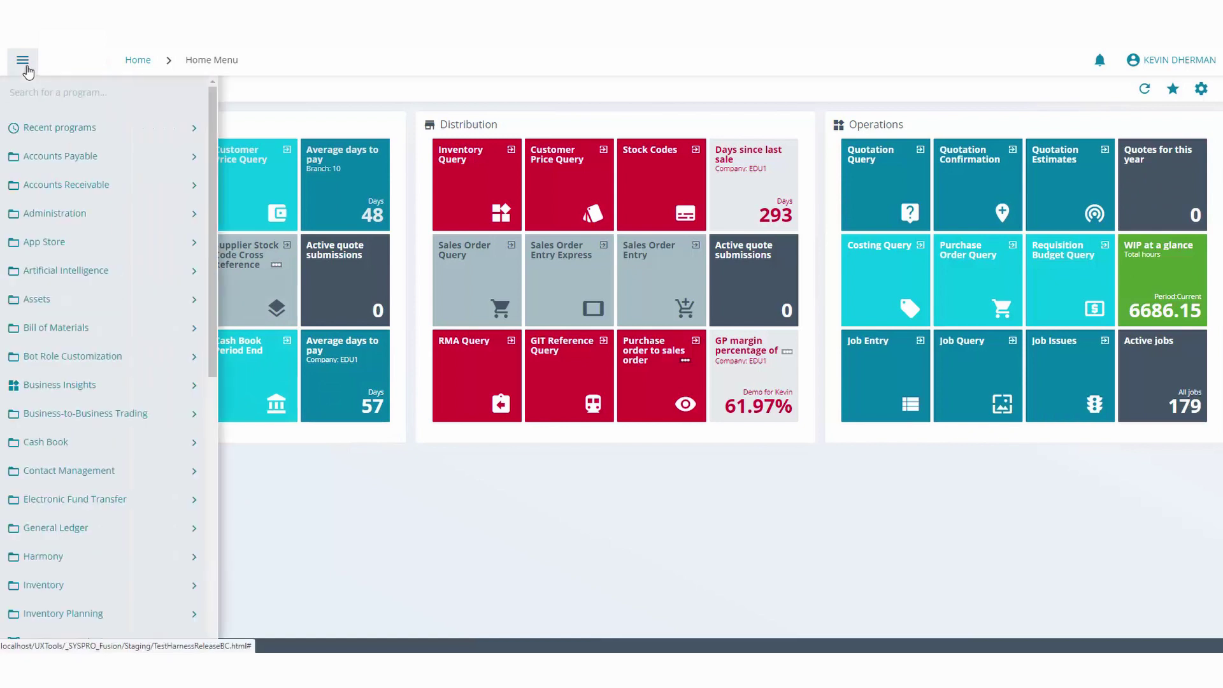
scroll(61, 248, "down", 8)
scroll(61, 252, "down", 2)
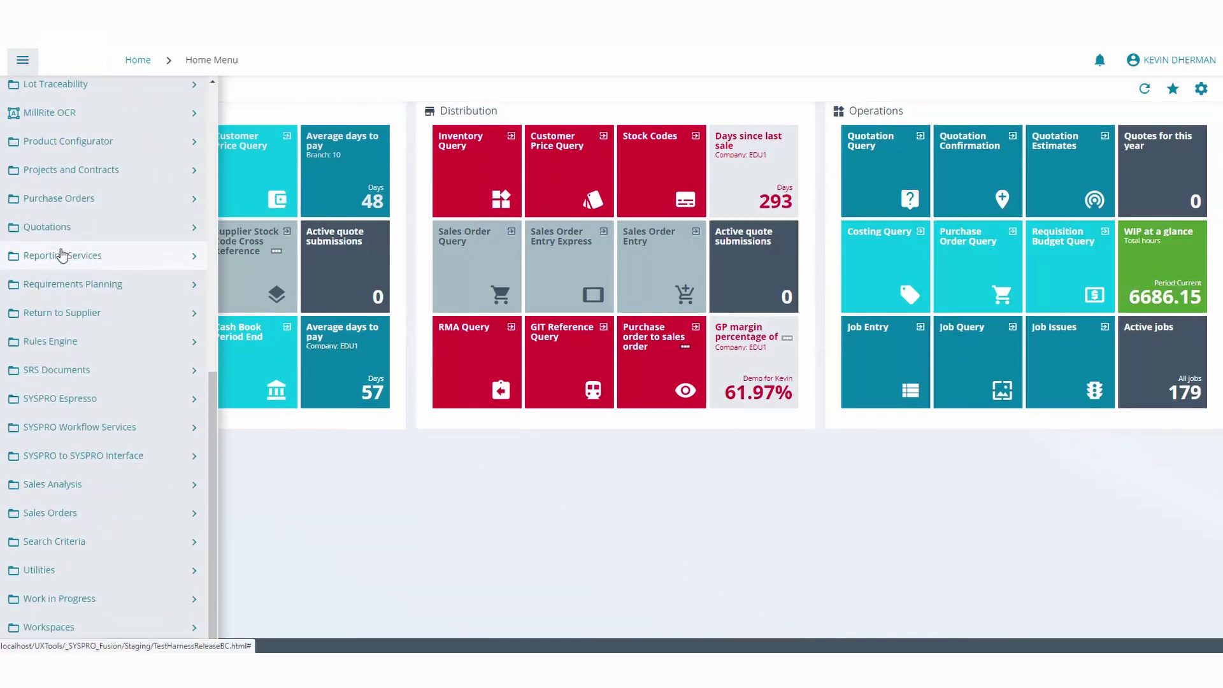
scroll(62, 267, "up", 10)
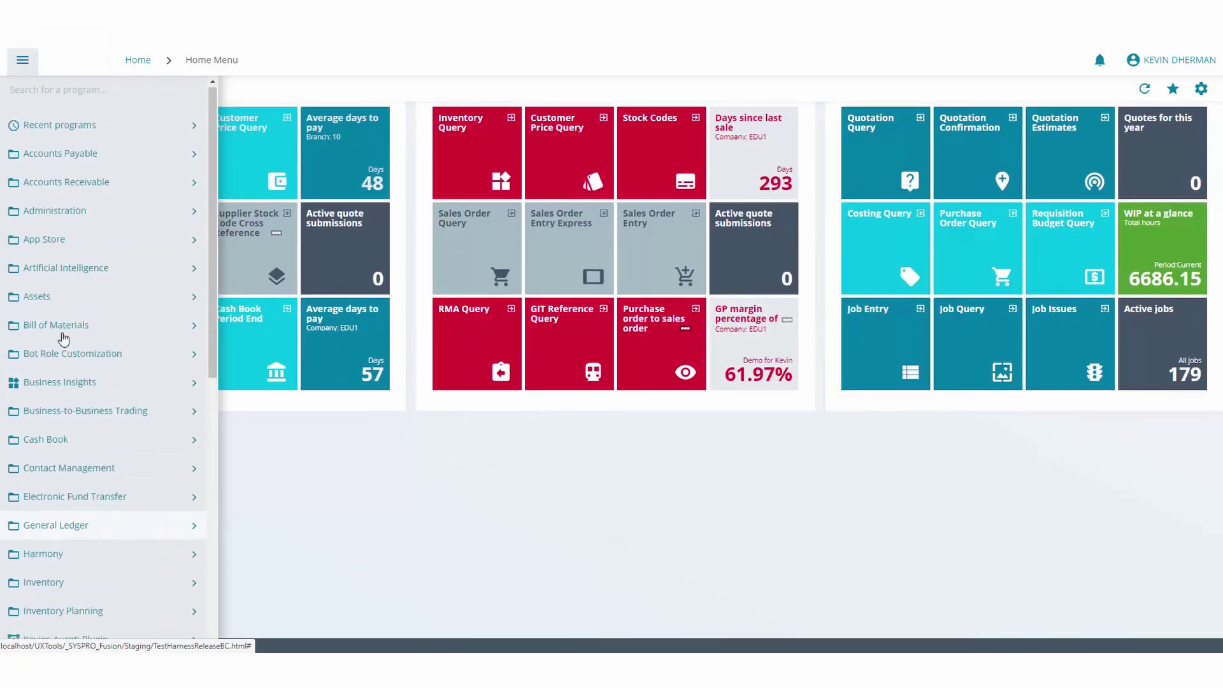
left_click(70, 96)
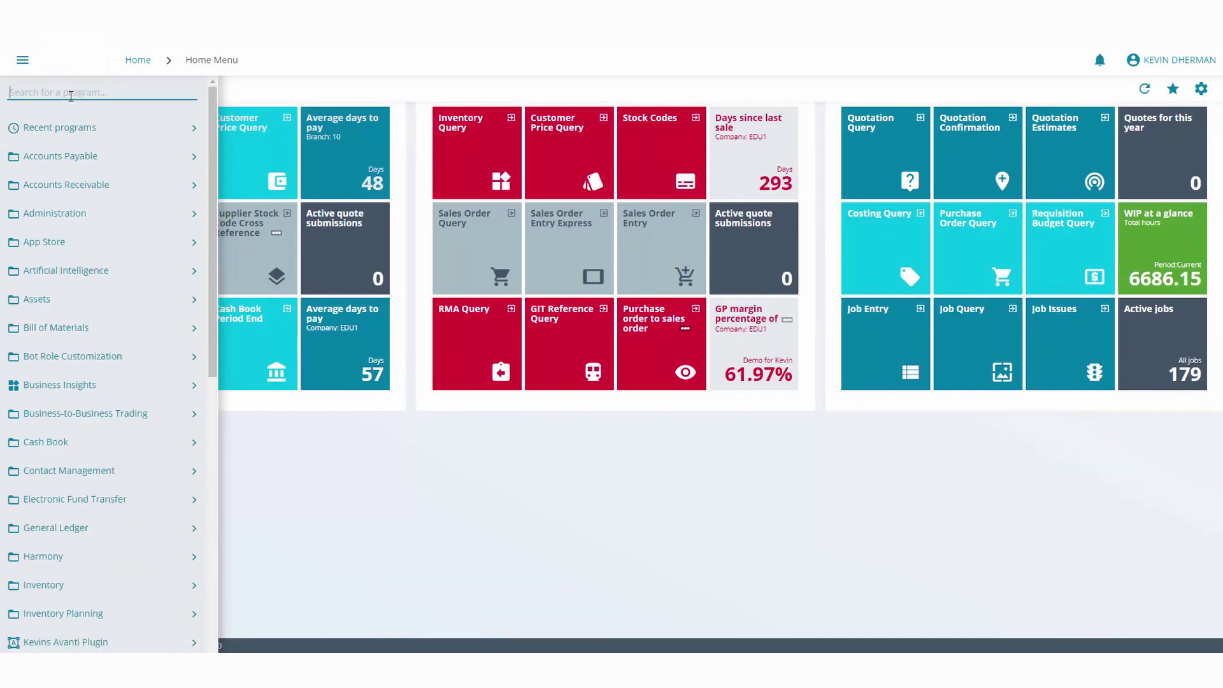
type("Customer ")
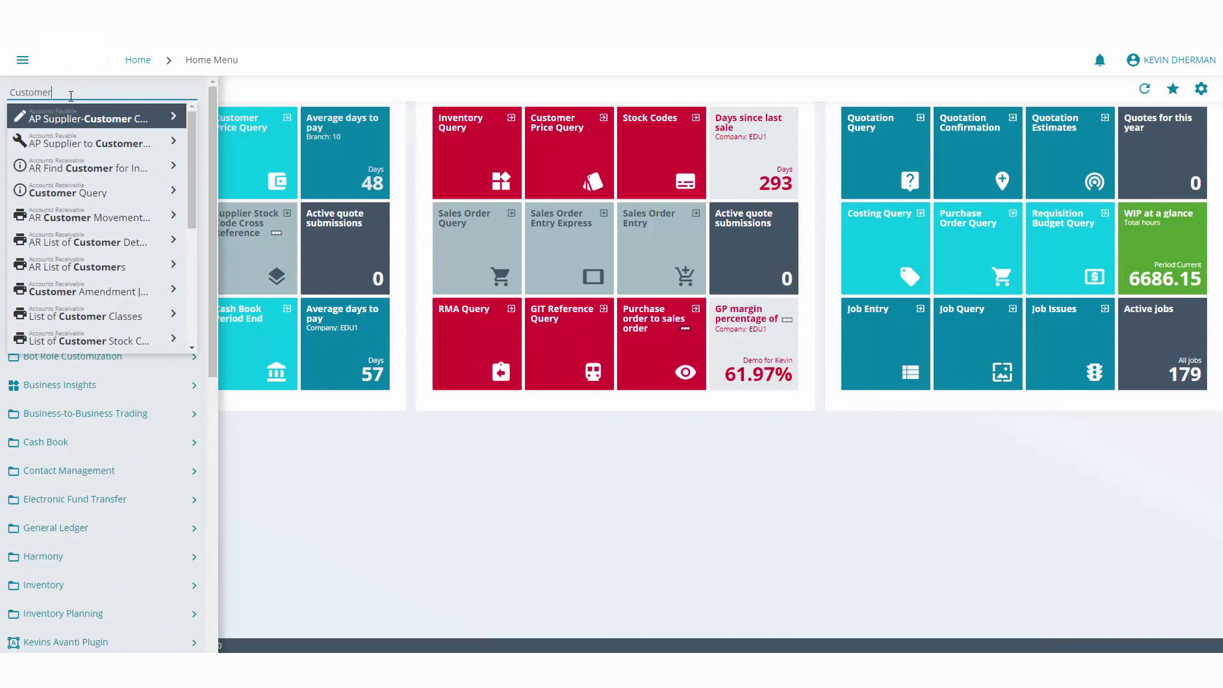
type("qu")
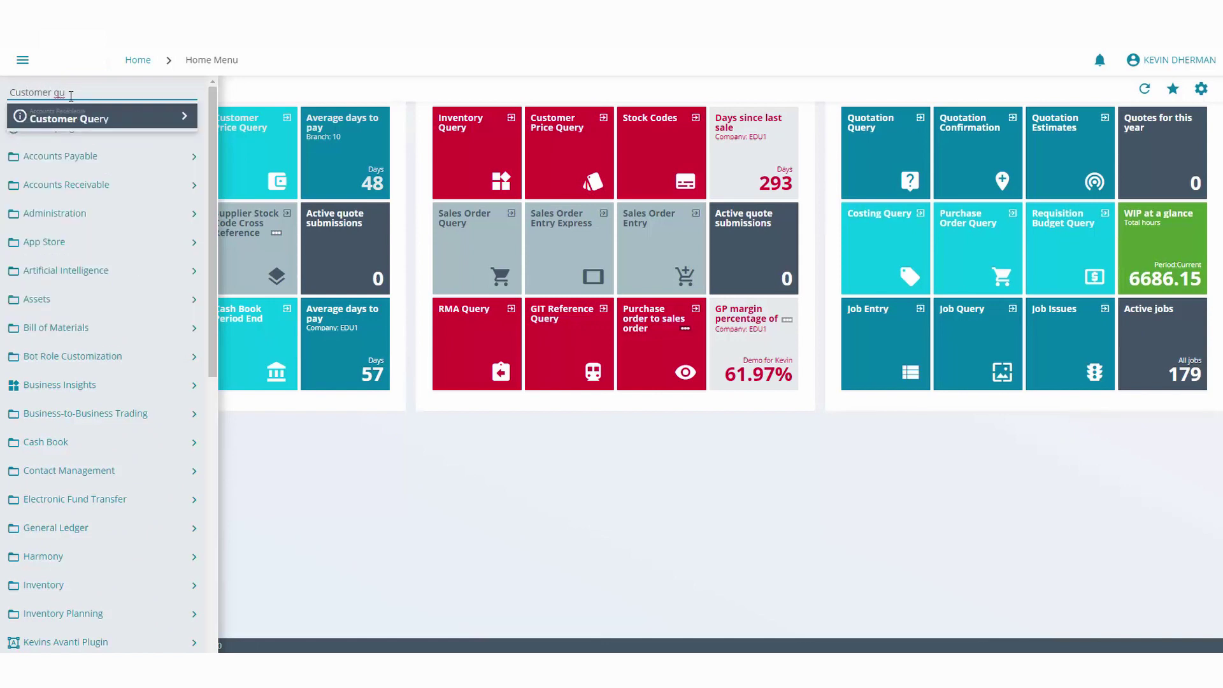
key("BackSpace")
key("BackSpace")
key("BackSpace")
key("BackSpace")
key("BackSpace")
key("BackSpace")
key("BackSpace")
key("BackSpace")
key("BackSpace")
key("BackSpace")
key("BackSpace")
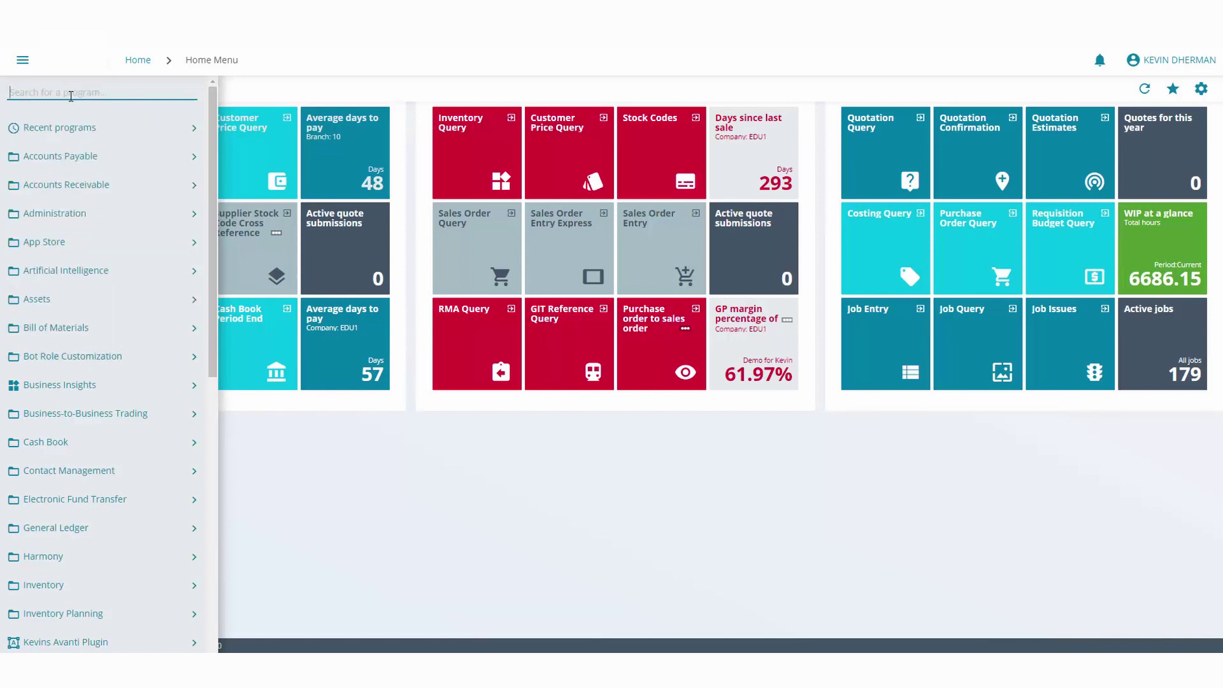
type("Sales ord")
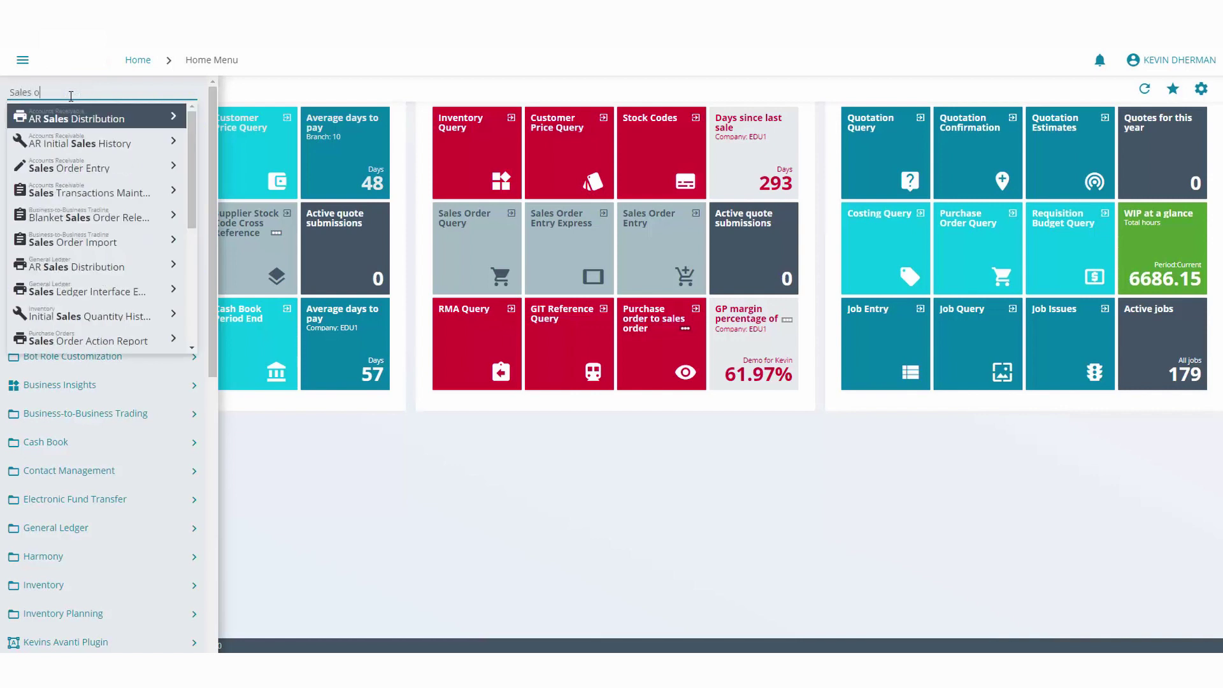
key("BackSpace")
key("BackSpace")
key("BackSpace")
key("BackSpace")
key("BackSpace")
key("BackSpace")
key("BackSpace")
key("BackSpace")
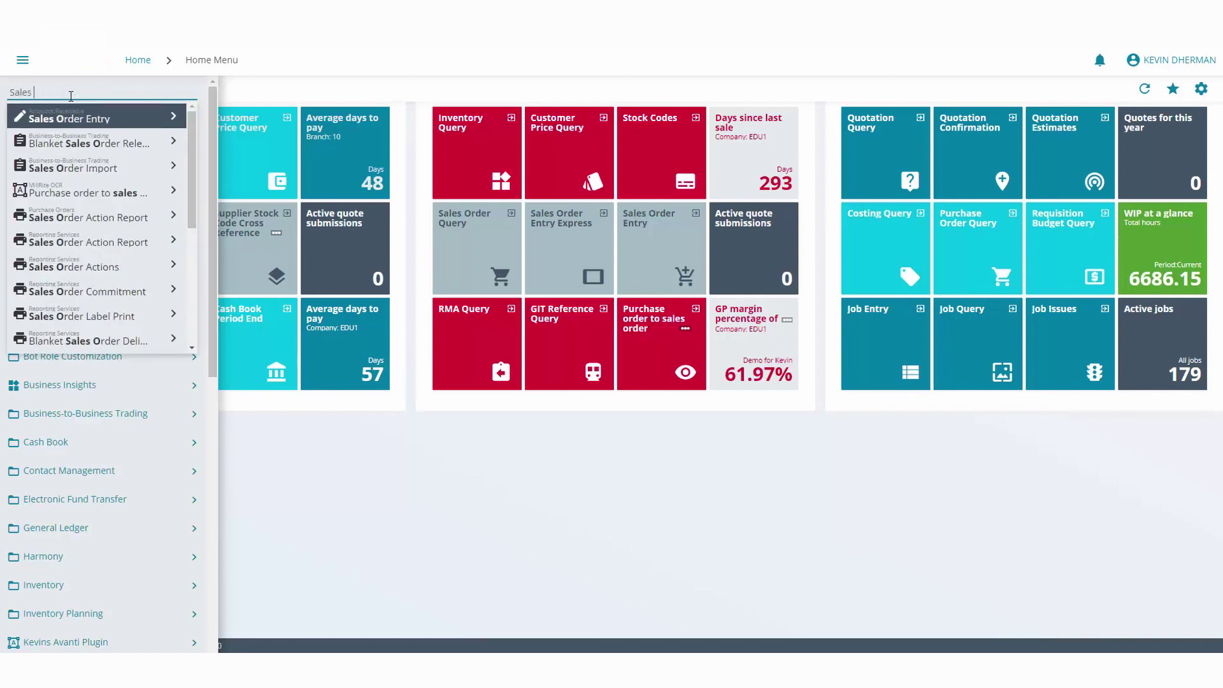
key("BackSpace")
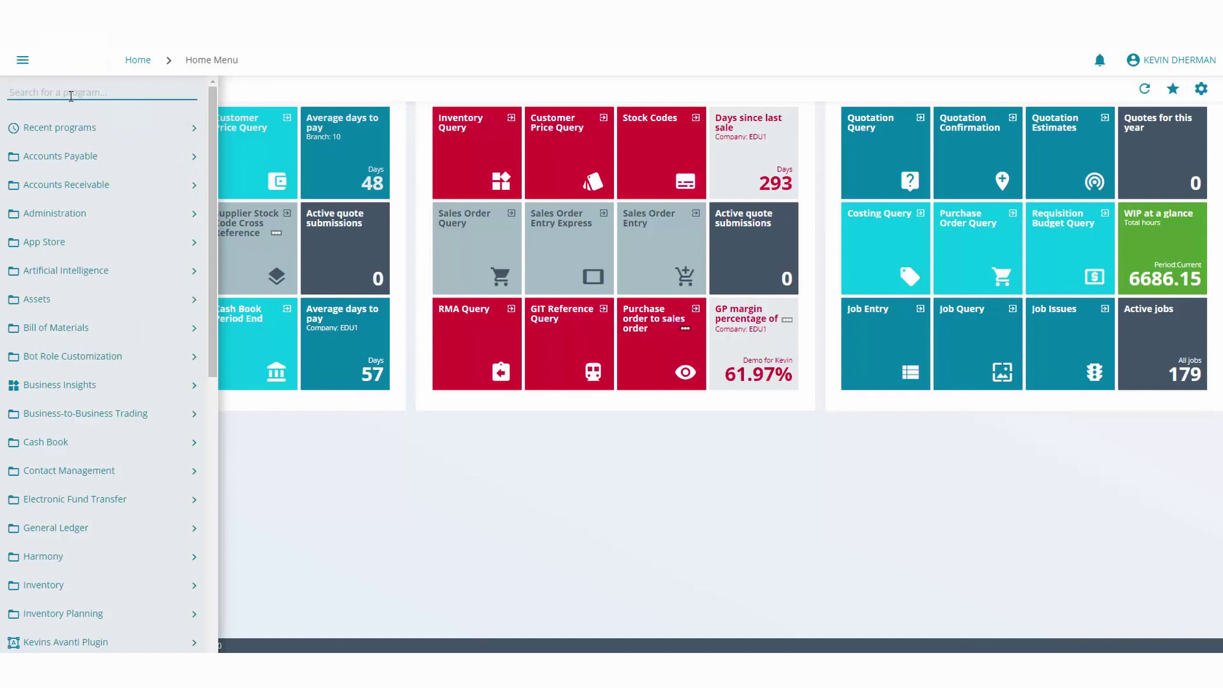
left_click(24, 64)
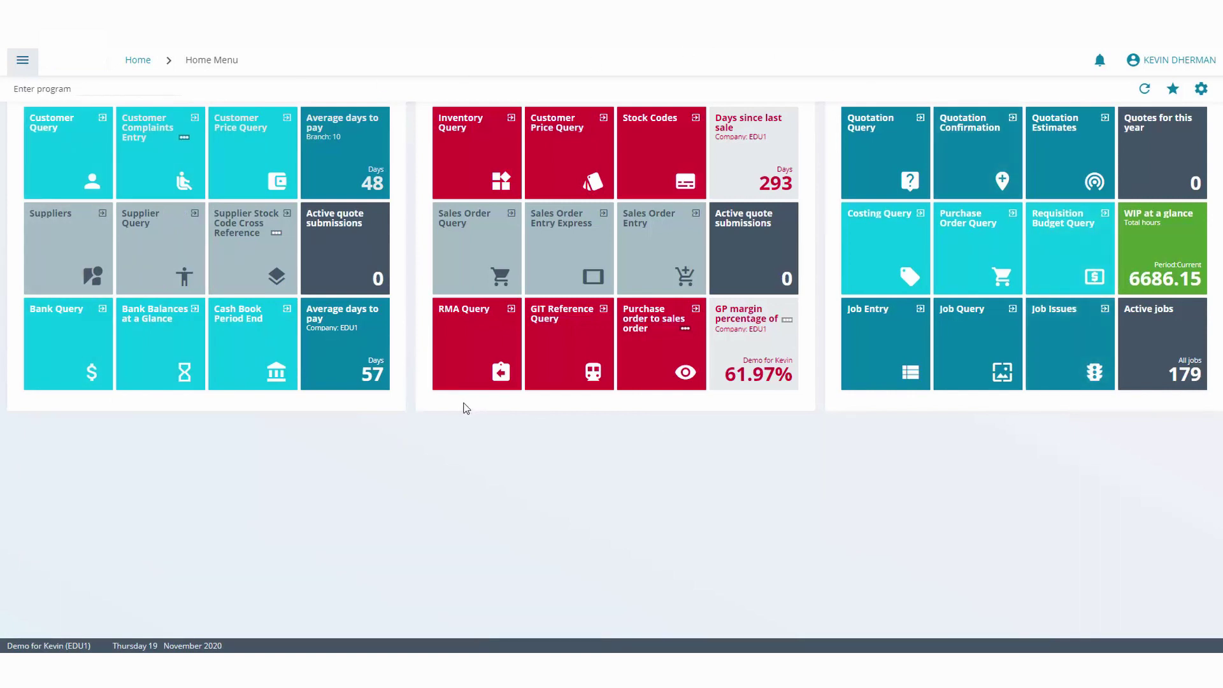
scroll(82, 178, "up", 1)
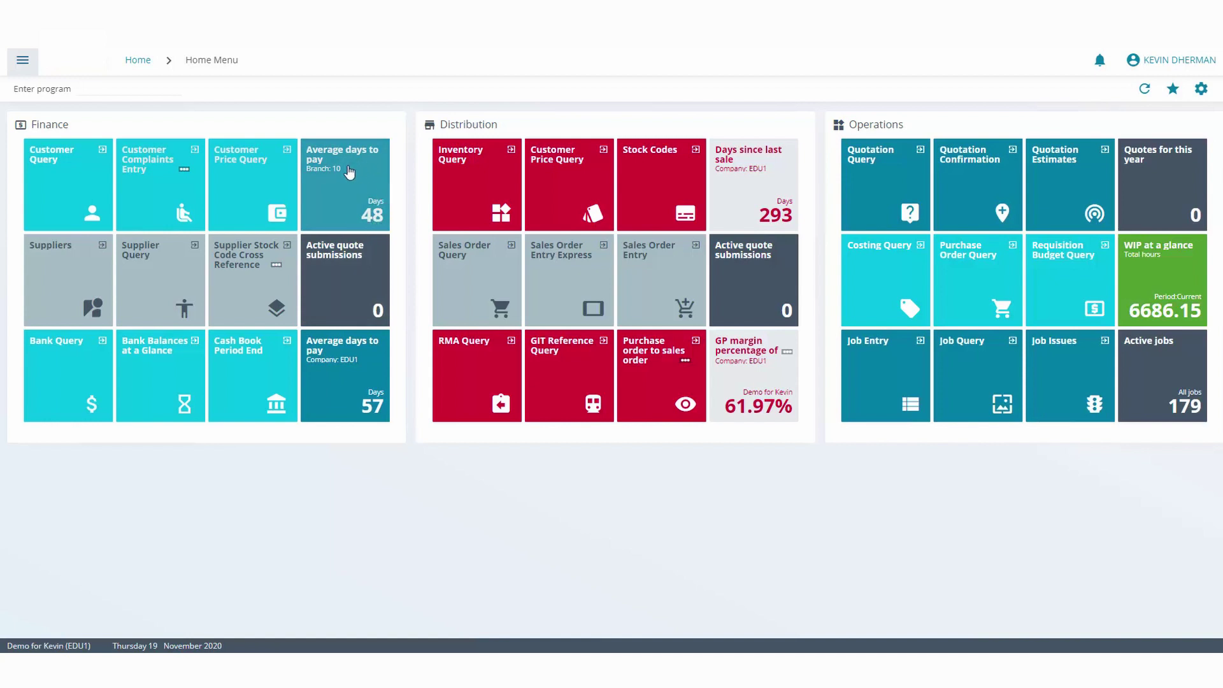
left_click(349, 223)
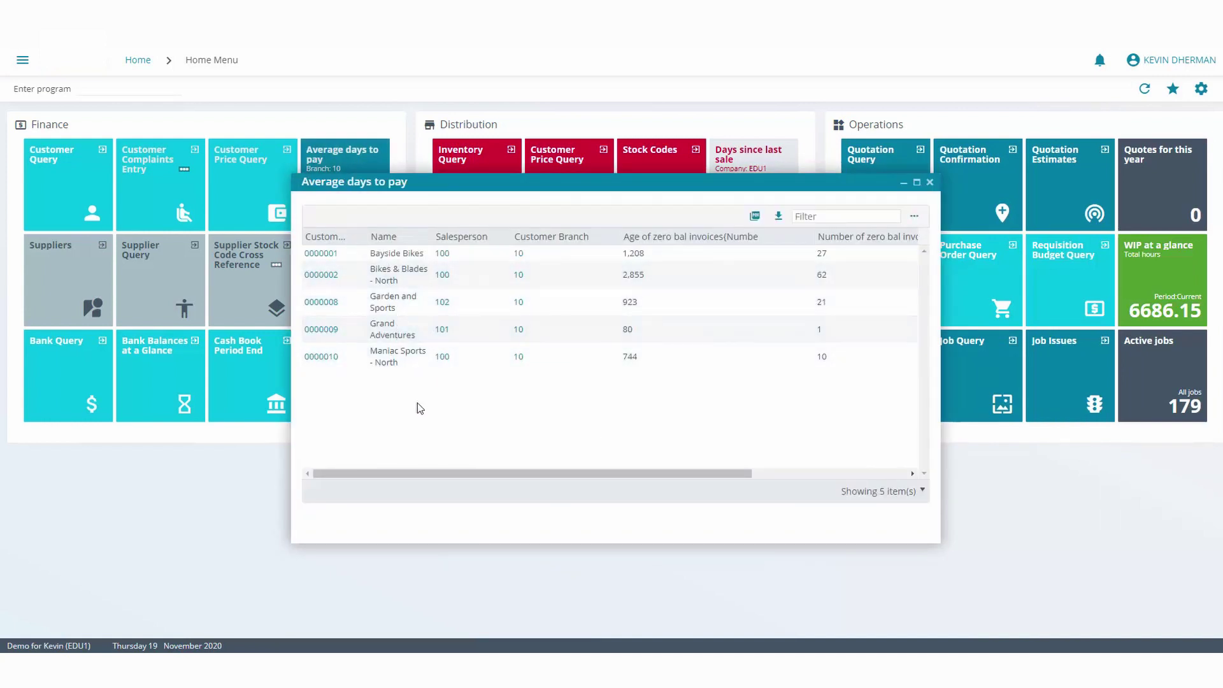
left_click(930, 182)
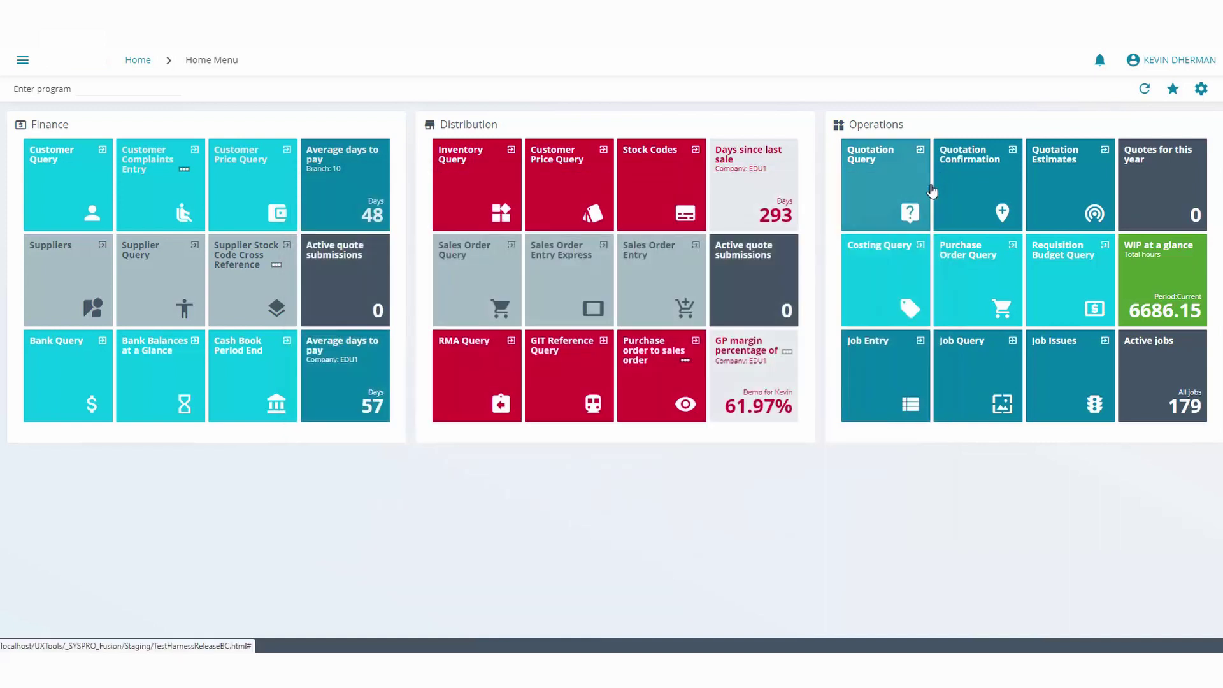
left_click(772, 216)
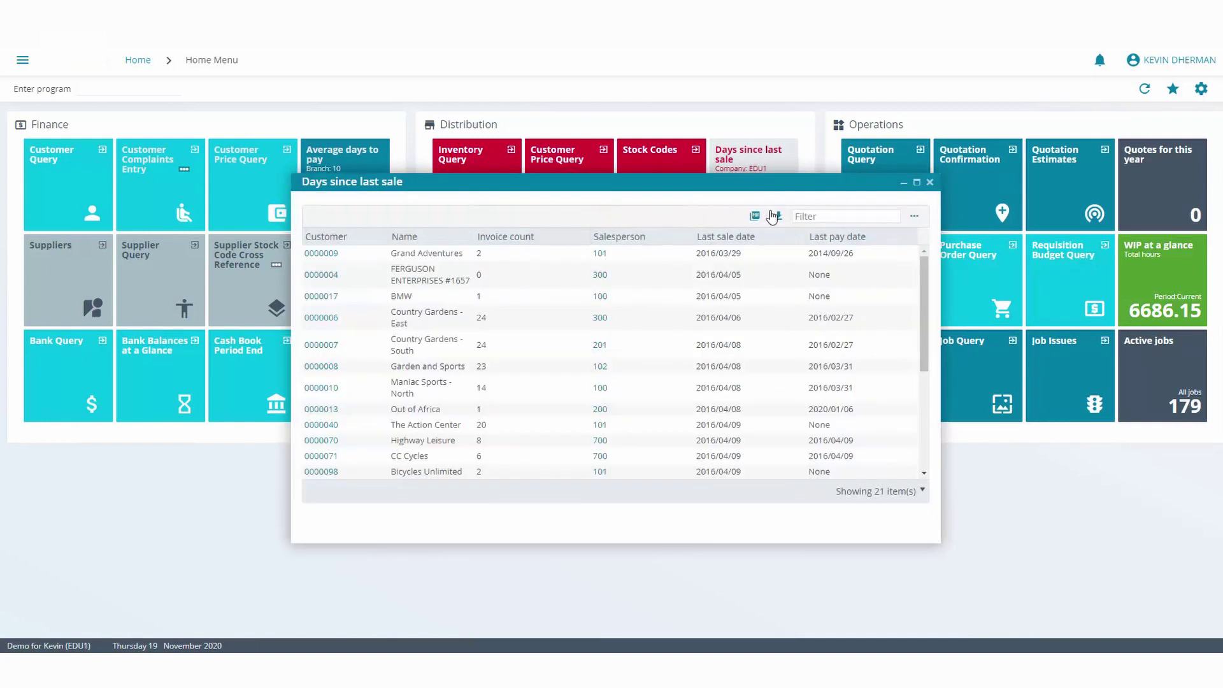
scroll(640, 315, "down", 5)
scroll(640, 315, "up", 5)
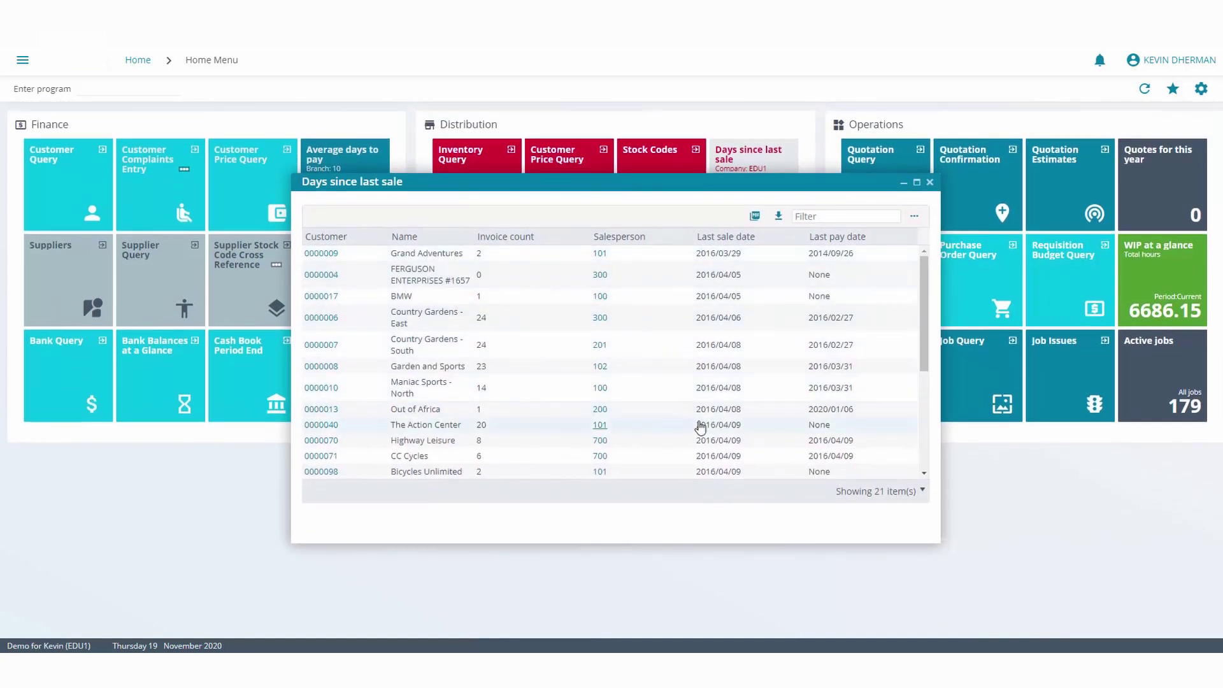
left_click(929, 183)
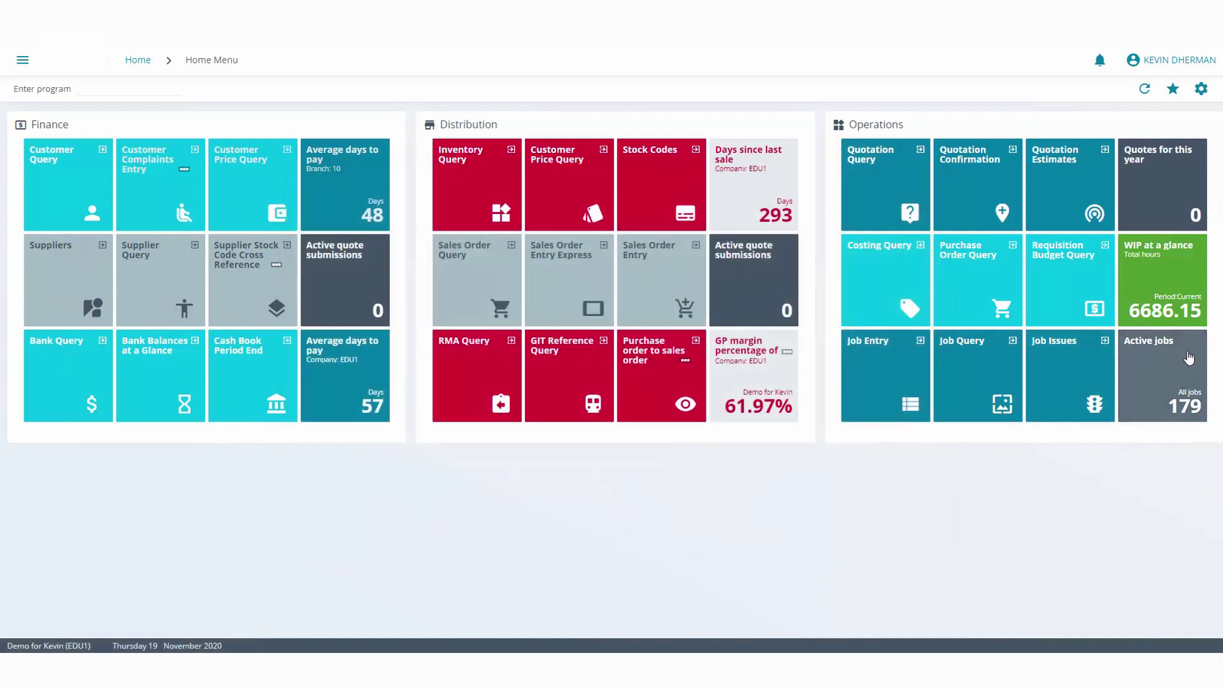
left_click(1159, 403)
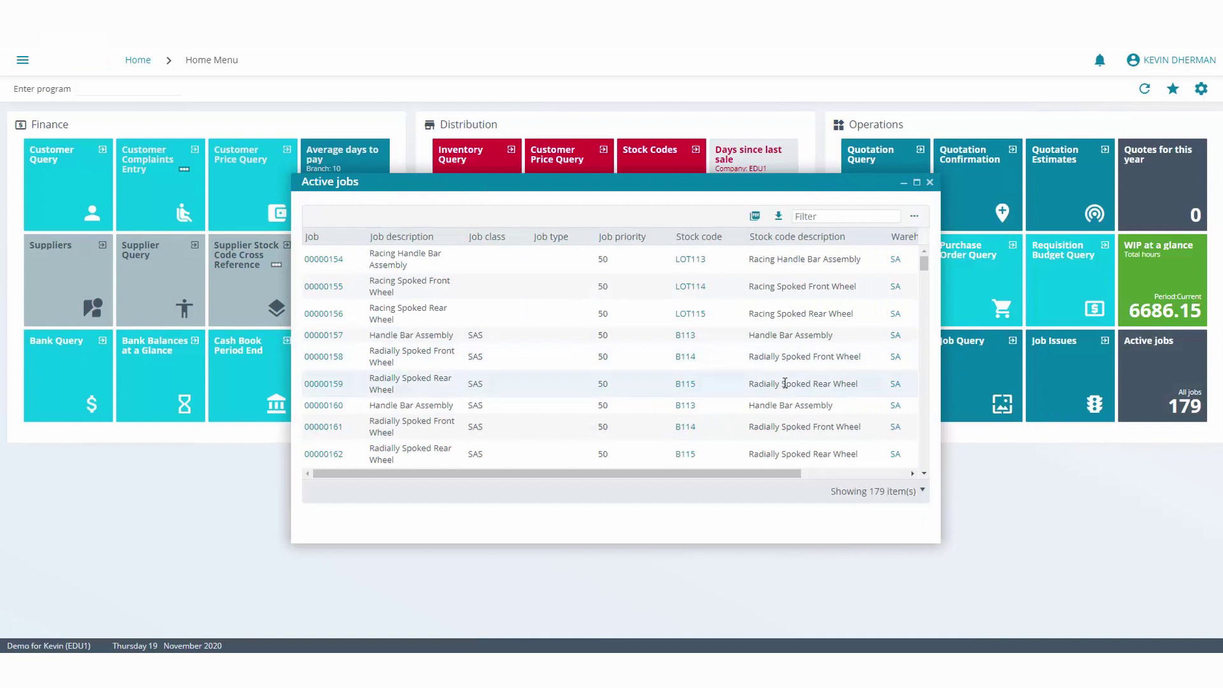
scroll(787, 386, "down", 10)
scroll(788, 389, "up", 10)
left_click(930, 182)
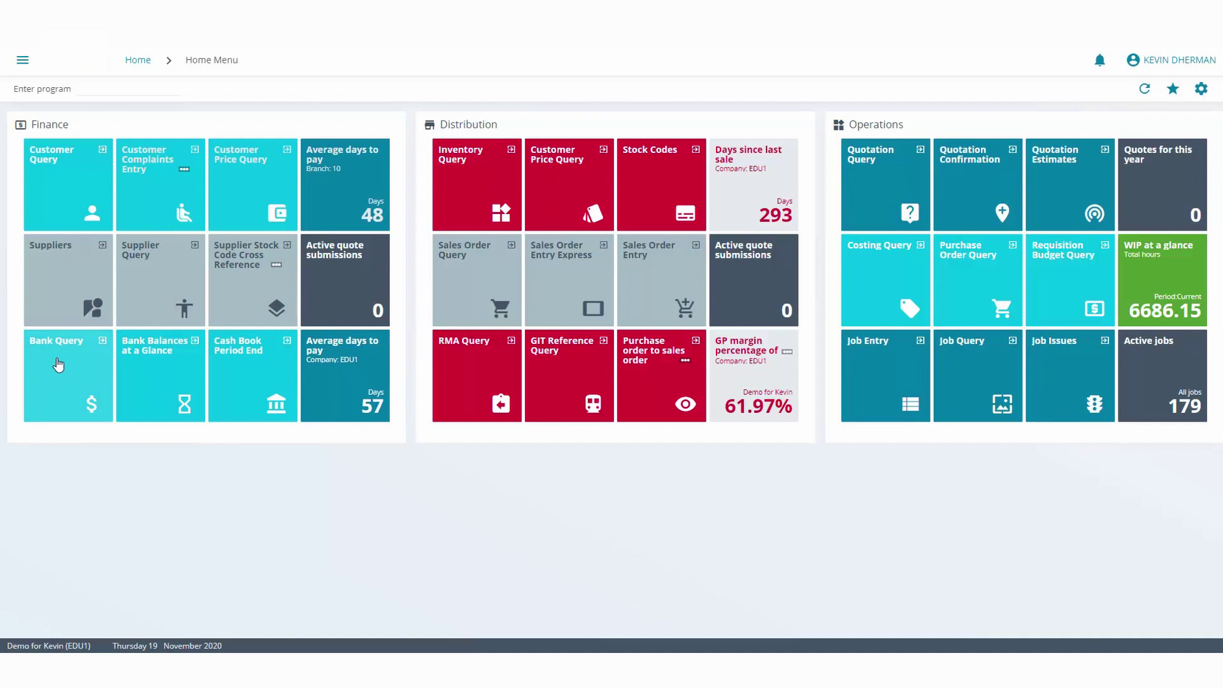
Open Customer Query and load Bayside Bikes' account
left_click(83, 212)
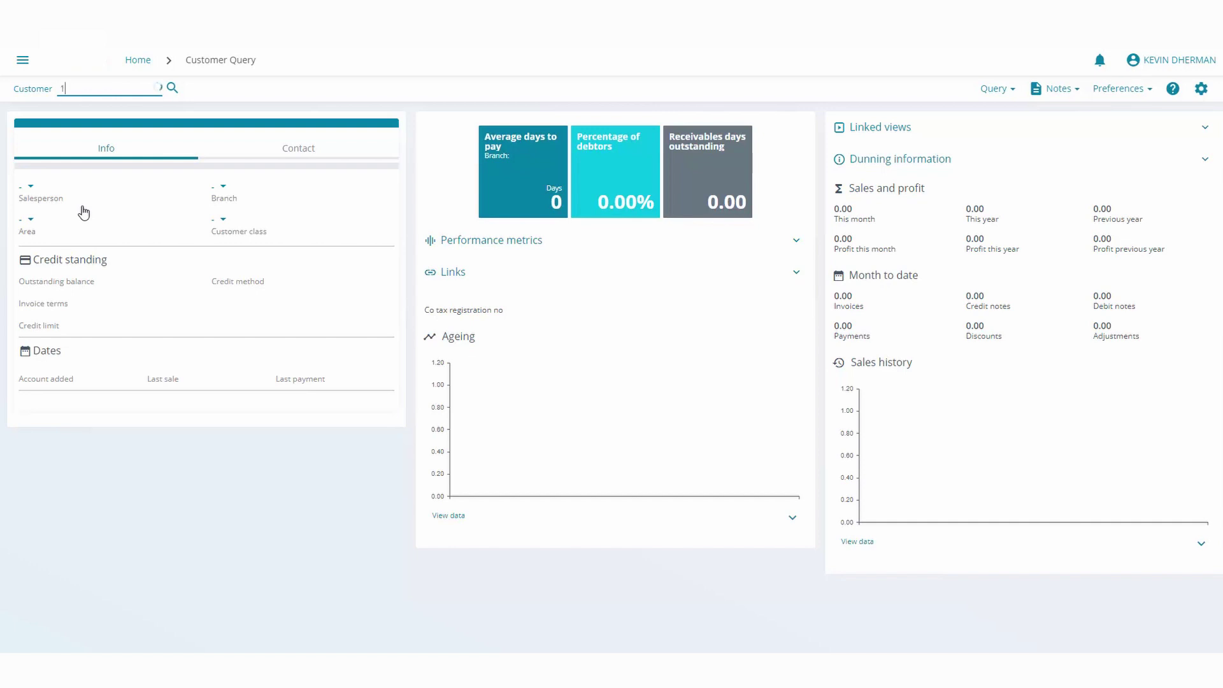
left_click(114, 128)
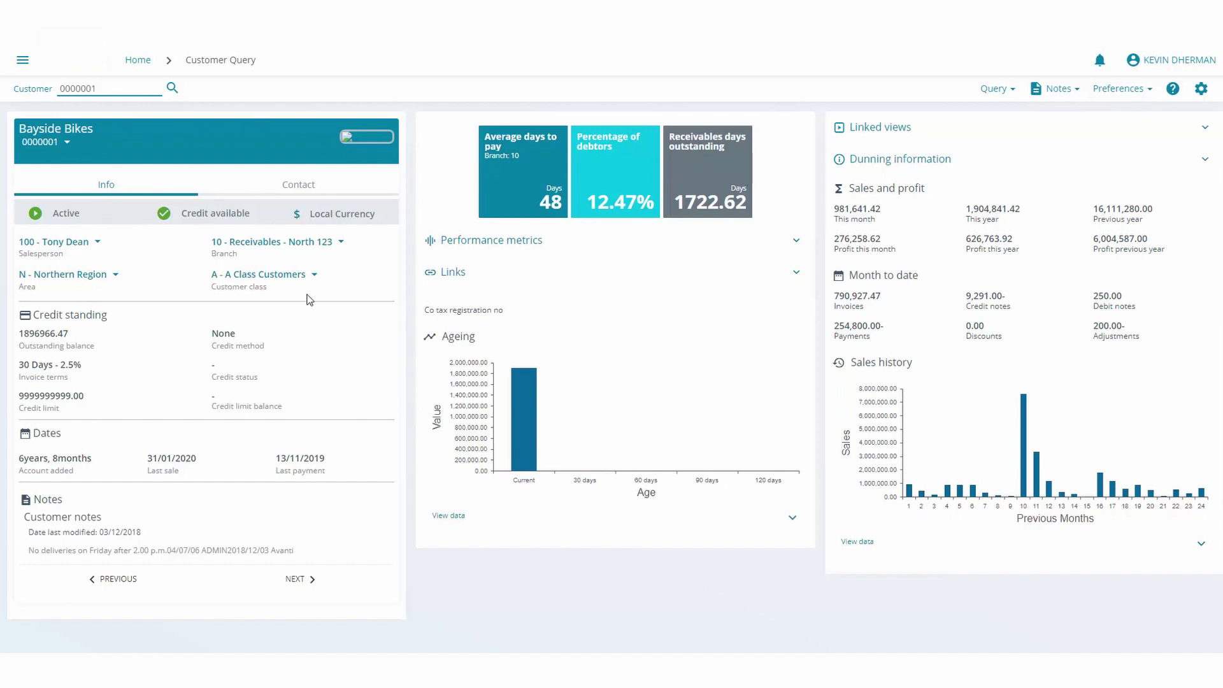
View Bayside Bikes' invoice list from Links, widening it to show more columns
left_click(464, 281)
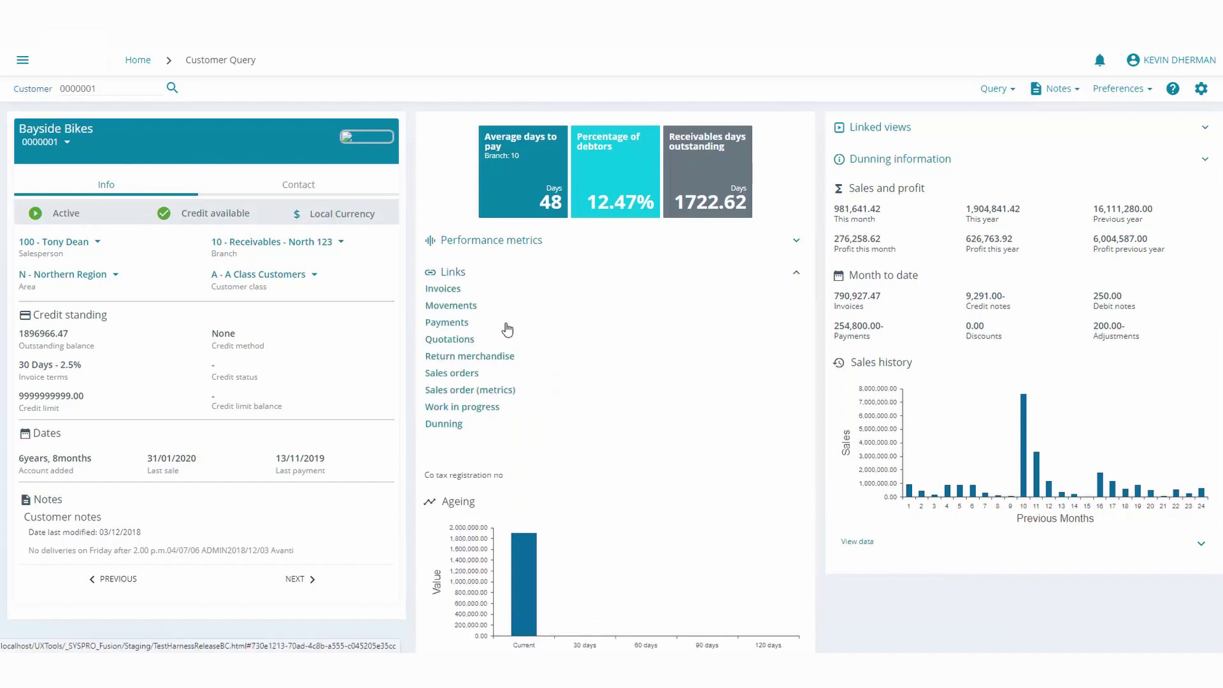
left_click(444, 290)
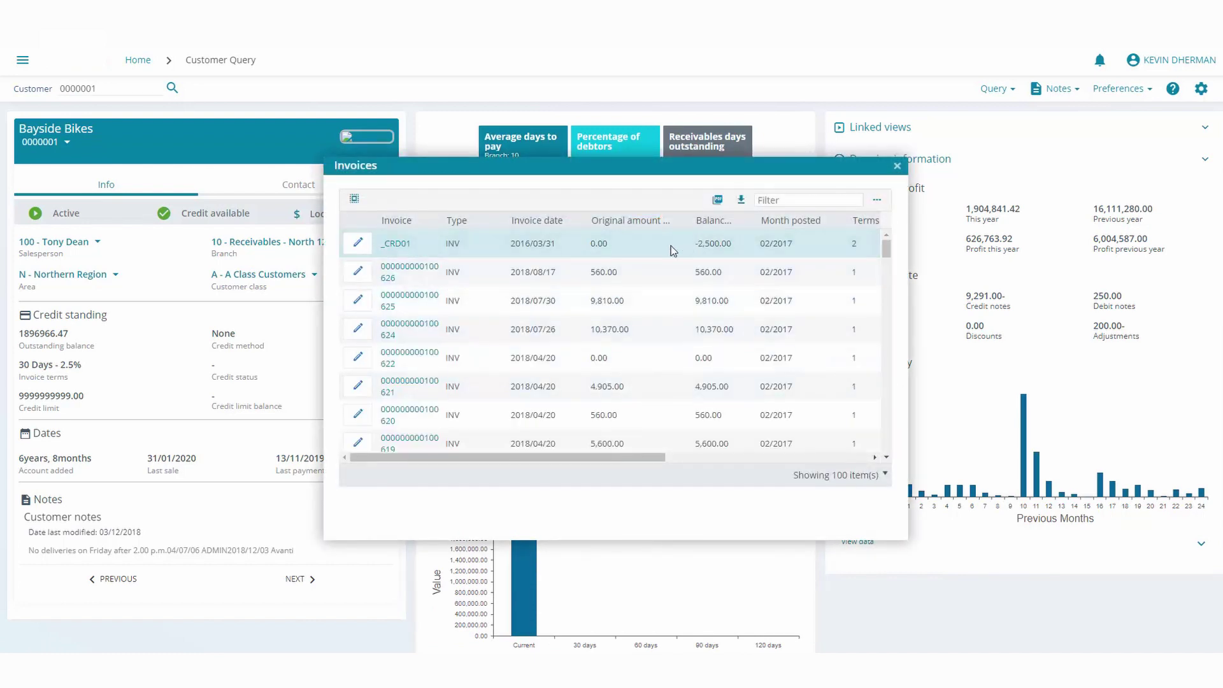
left_click(936, 531)
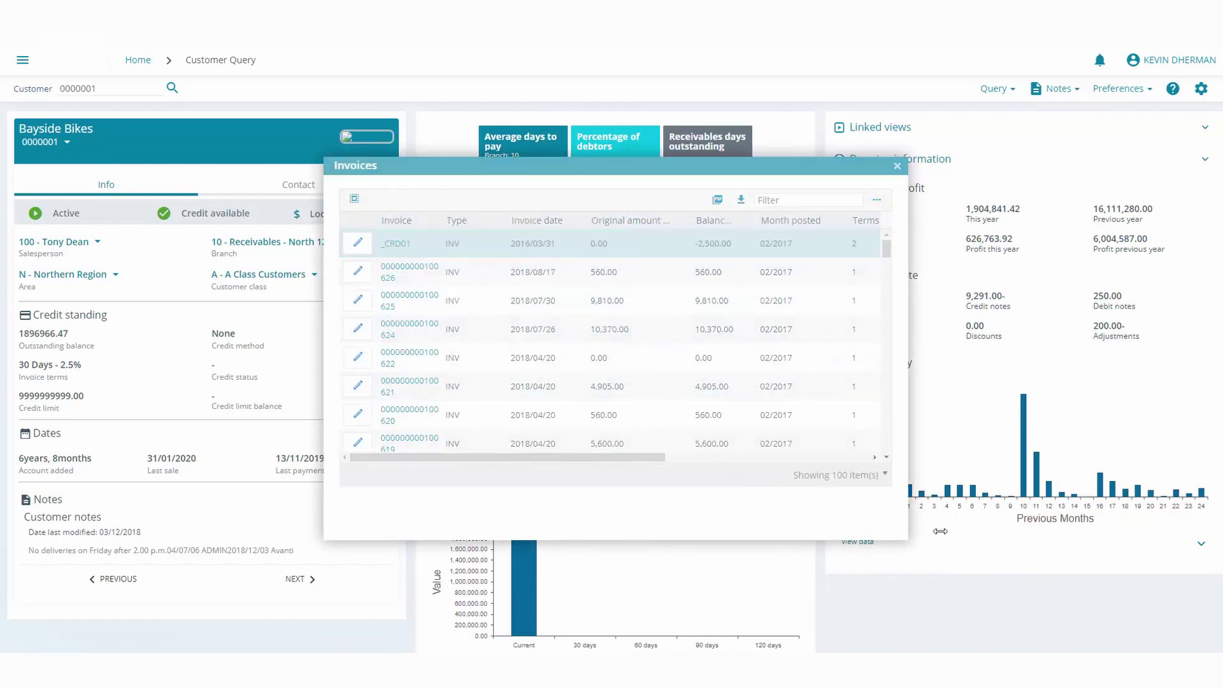
left_click_drag(940, 531, 1095, 529)
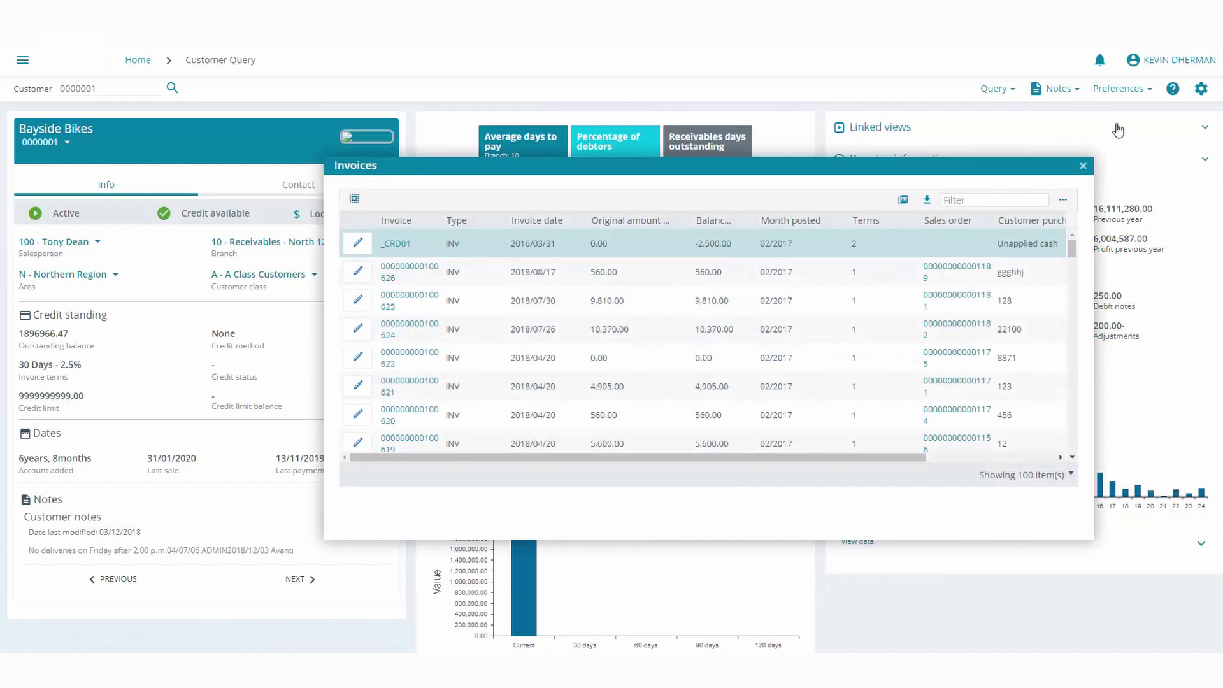
left_click(1083, 167)
Collapse Links, expand Performance metrics, and briefly check linked views and note options
left_click(457, 274)
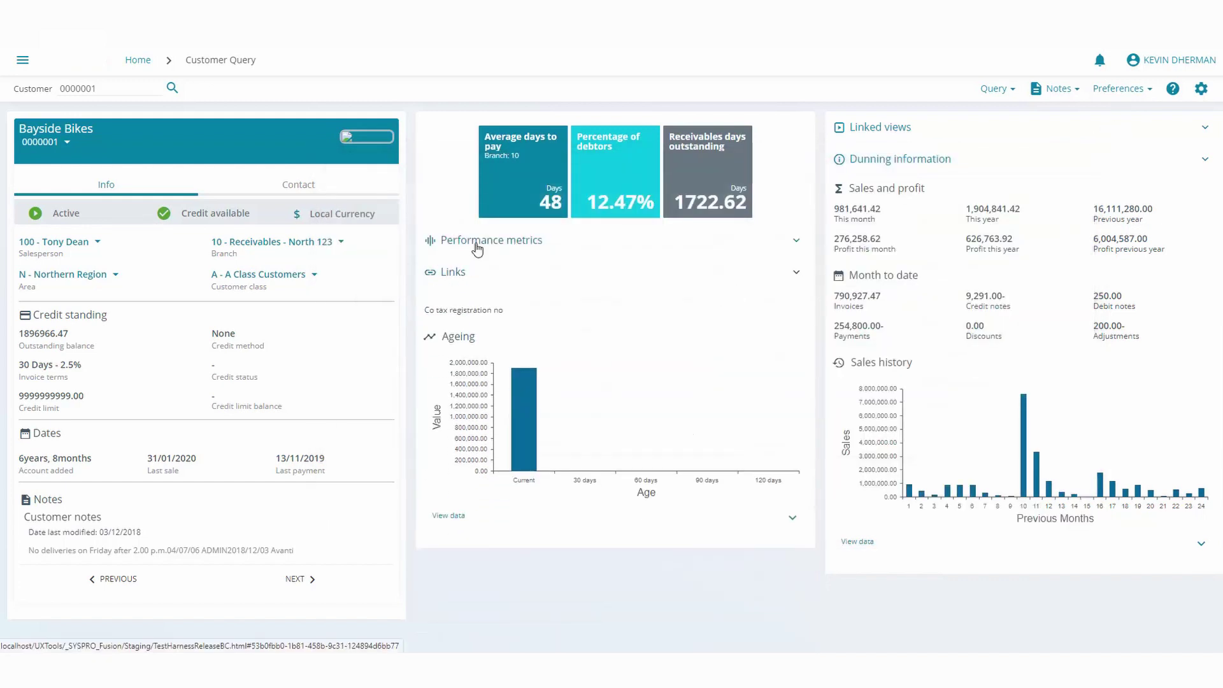
left_click(477, 242)
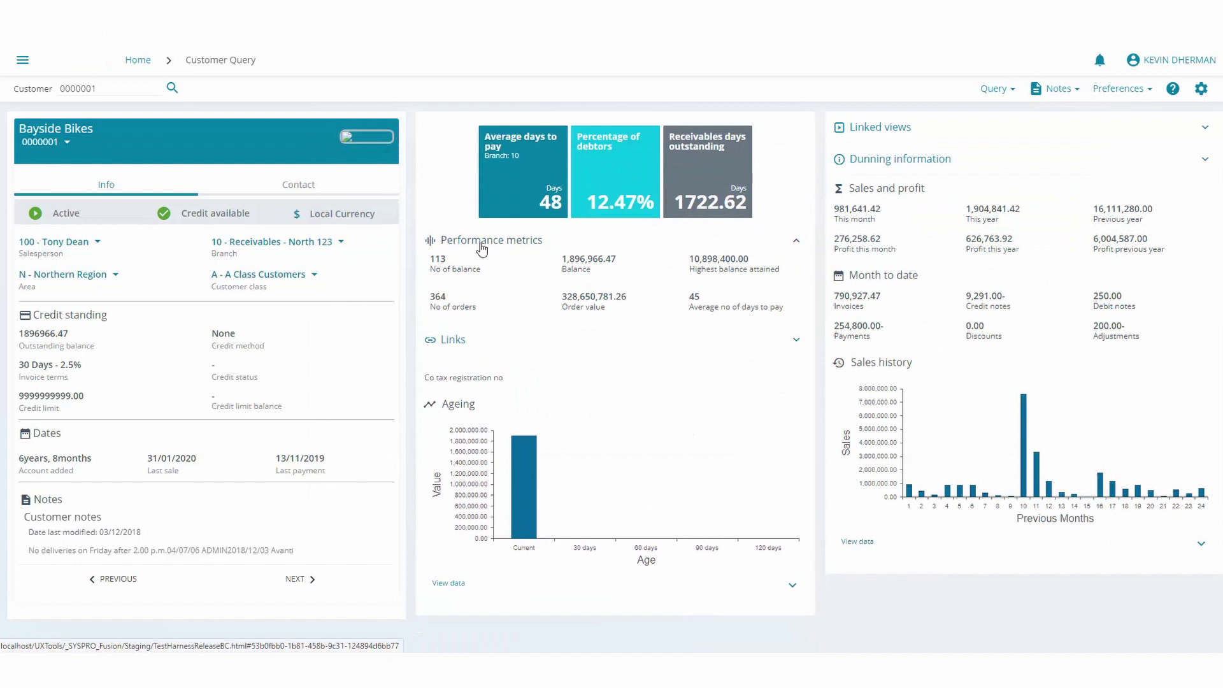
left_click(907, 129)
left_click(904, 129)
left_click(1078, 91)
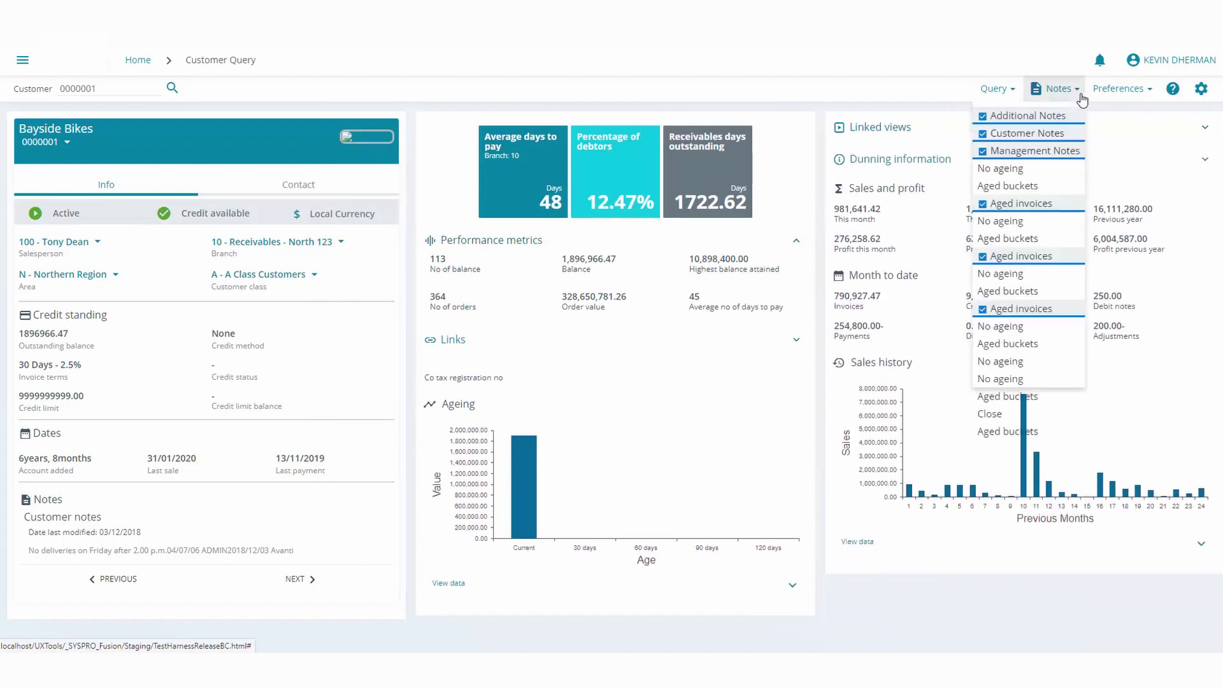
left_click(1027, 613)
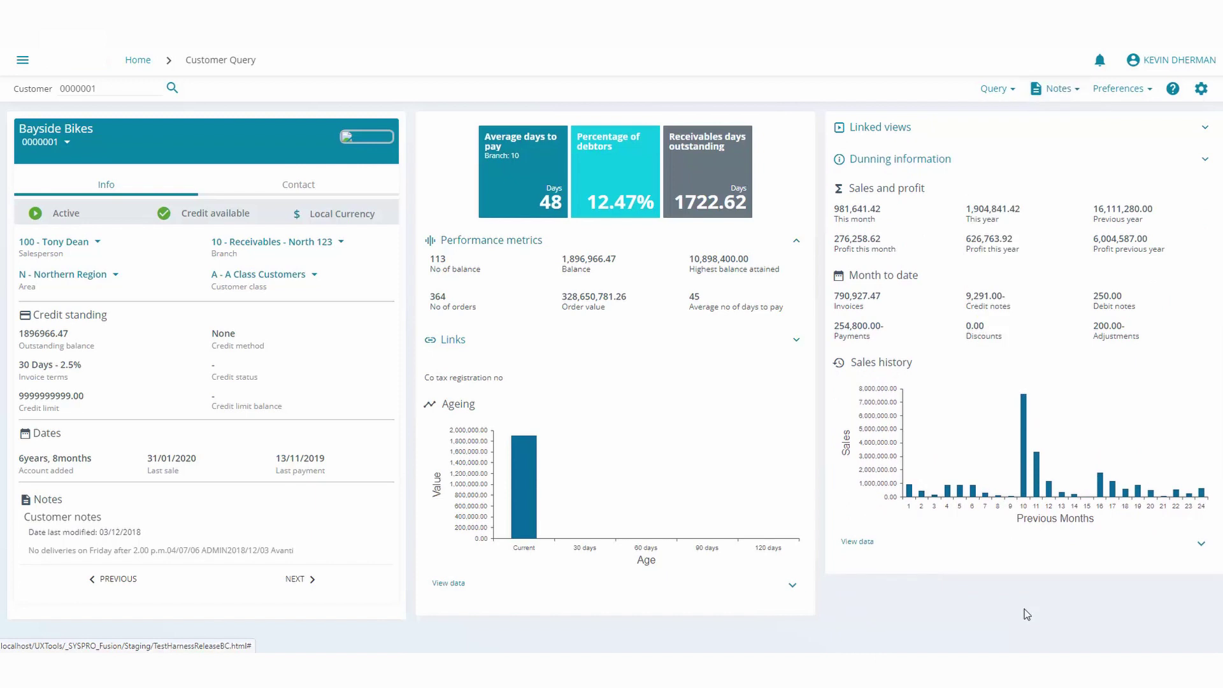
Load supplier 0000001 Bicycles & Frames in the Suppliers program
left_click(135, 65)
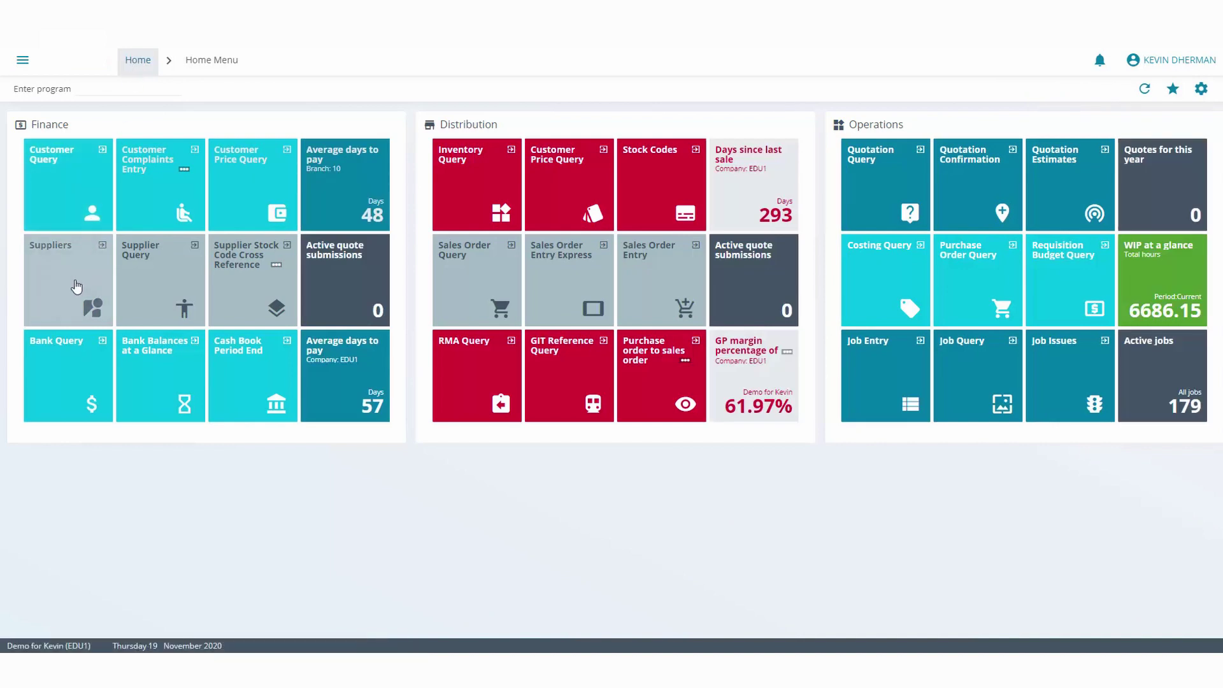
left_click(75, 286)
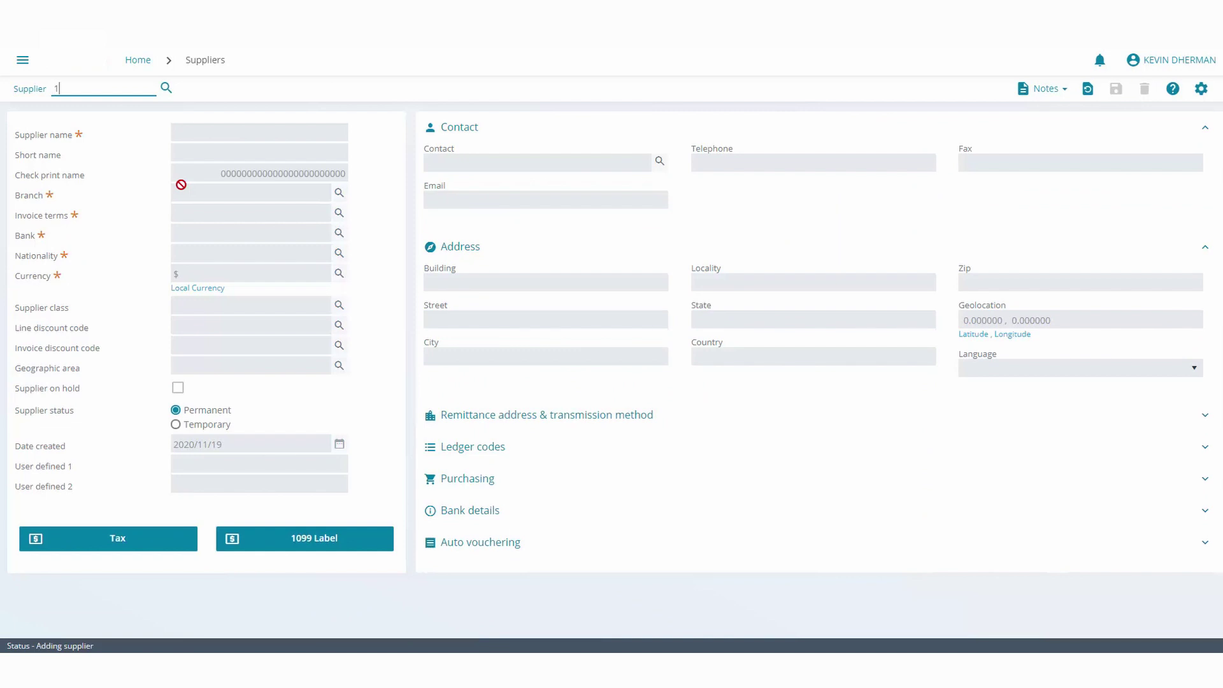
type("1")
left_click(175, 123)
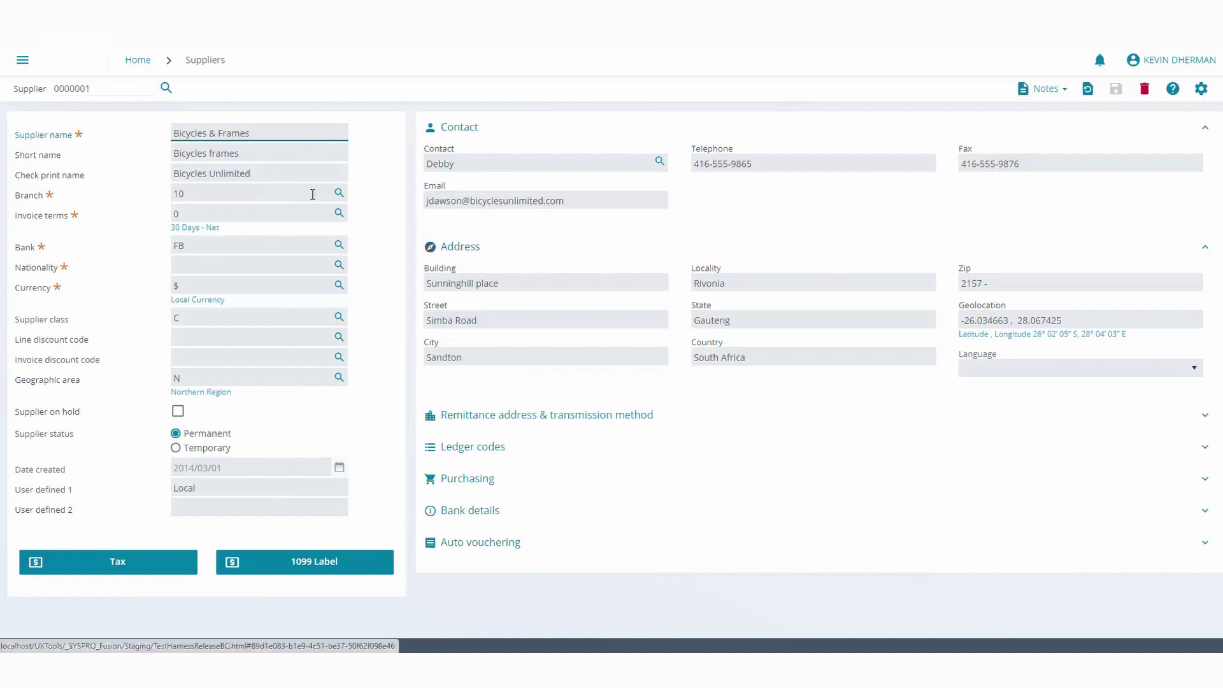
Change the supplier's short name to 'Bicycles frames Changed' and head back Home
left_click(274, 155)
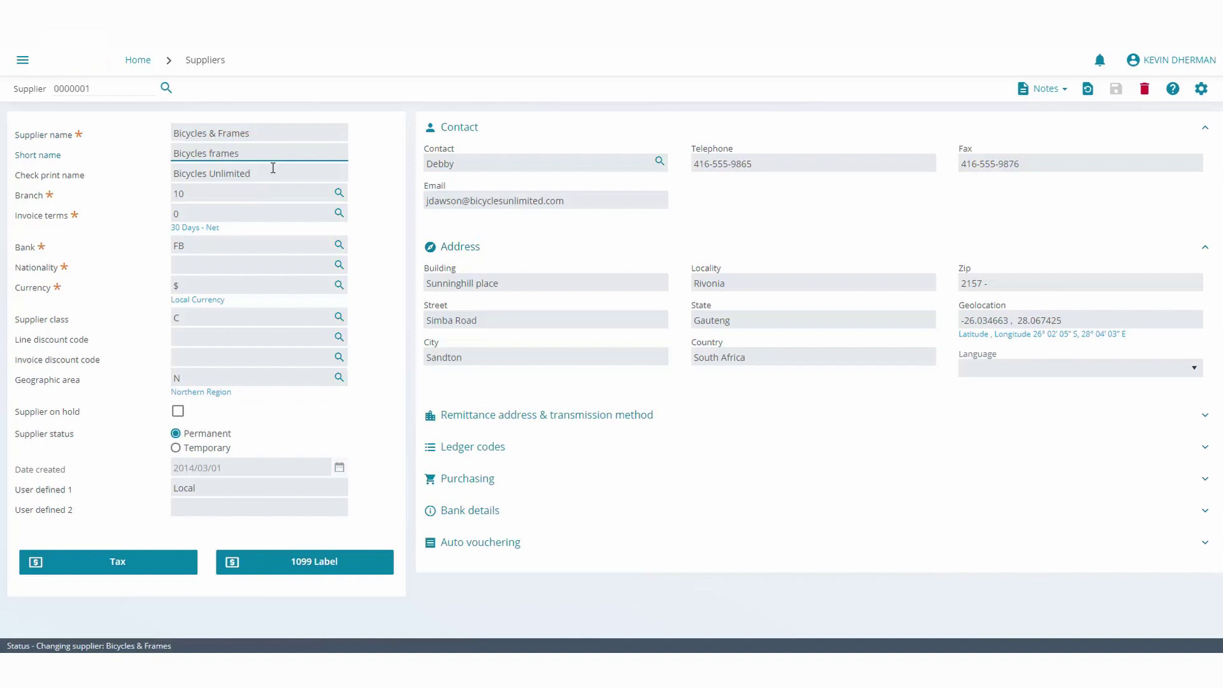
key("Tab")
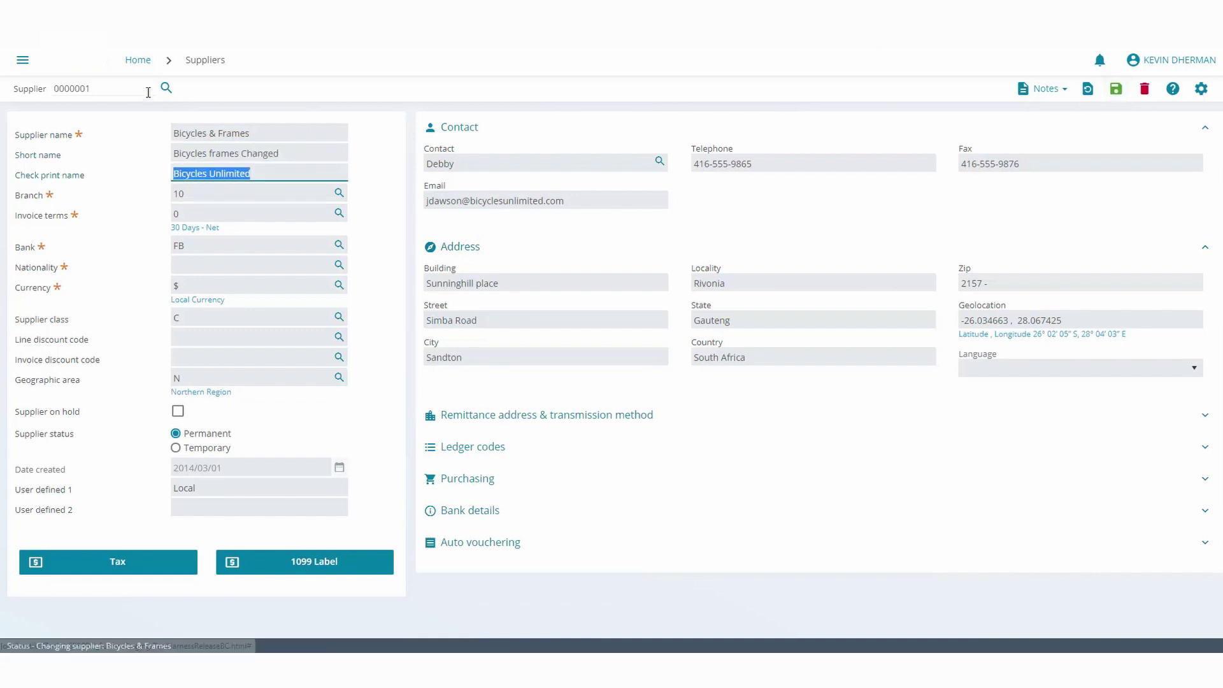
left_click(143, 69)
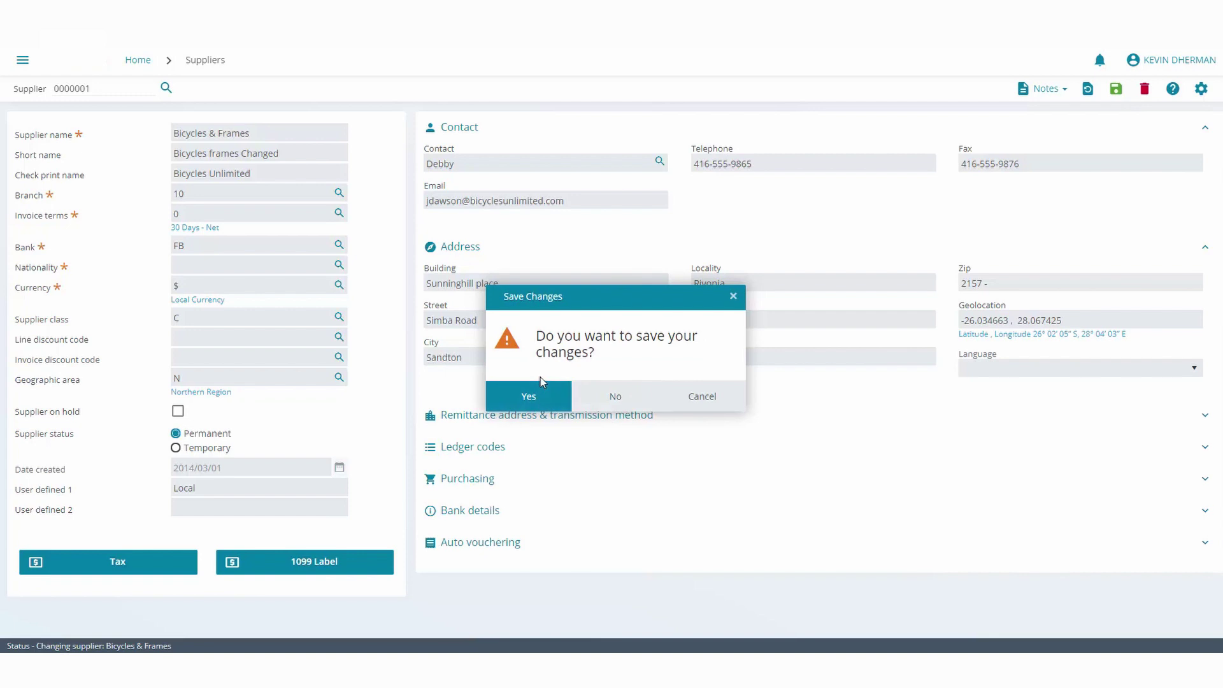
Discard the supplier edit and load supplier 0000001 in Supplier Query
left_click(611, 398)
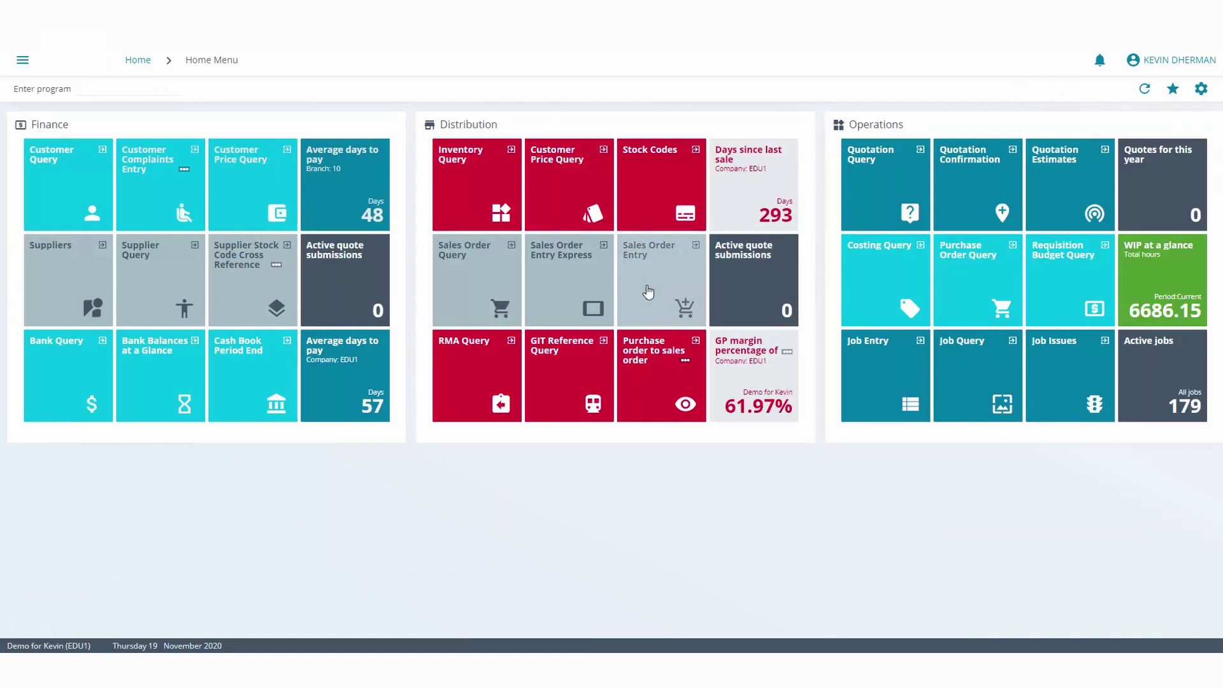
left_click(154, 289)
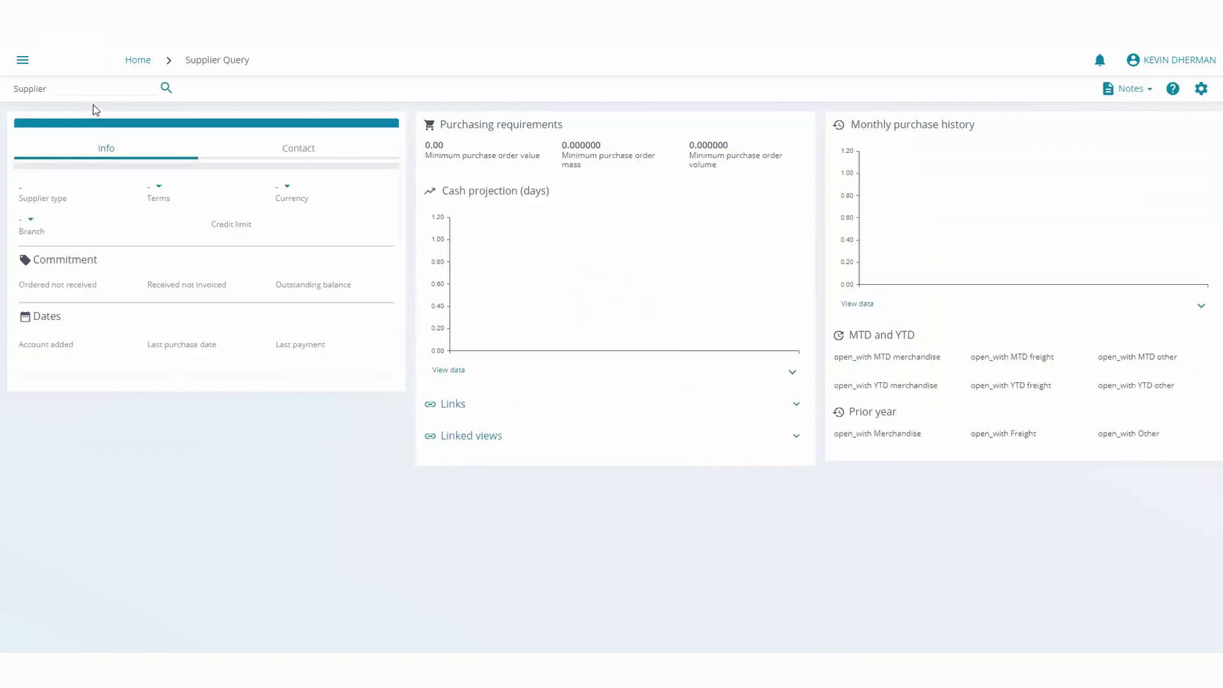
left_click(96, 94)
type("1")
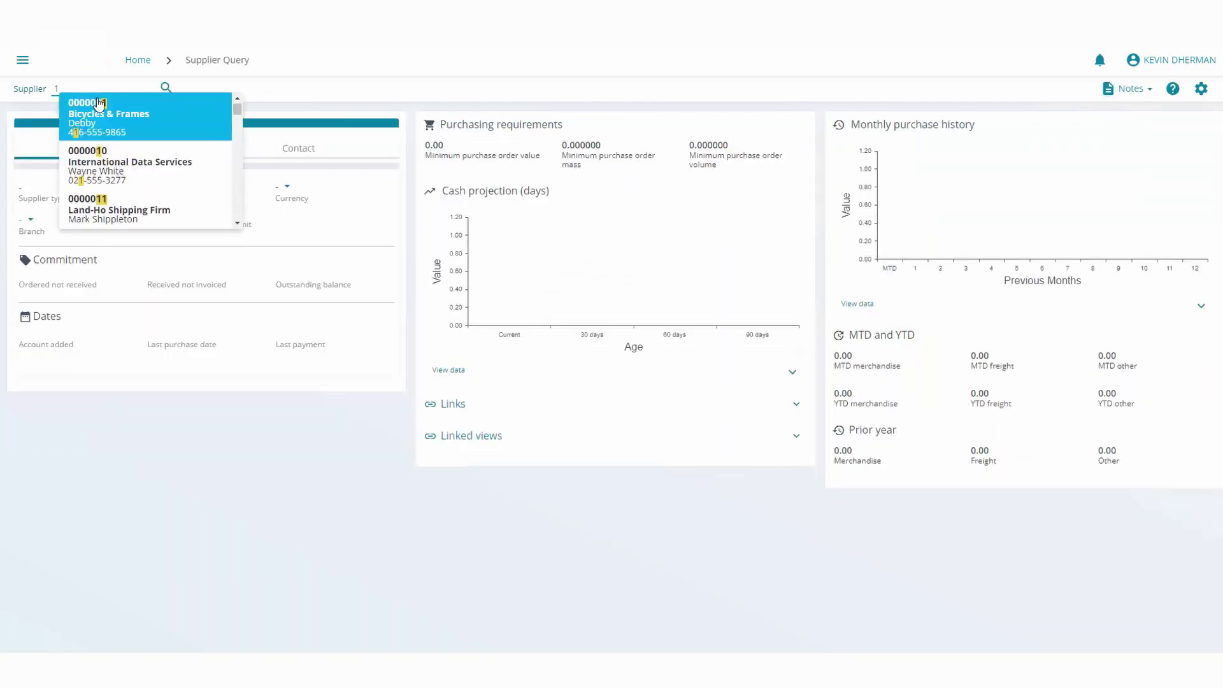
left_click(98, 113)
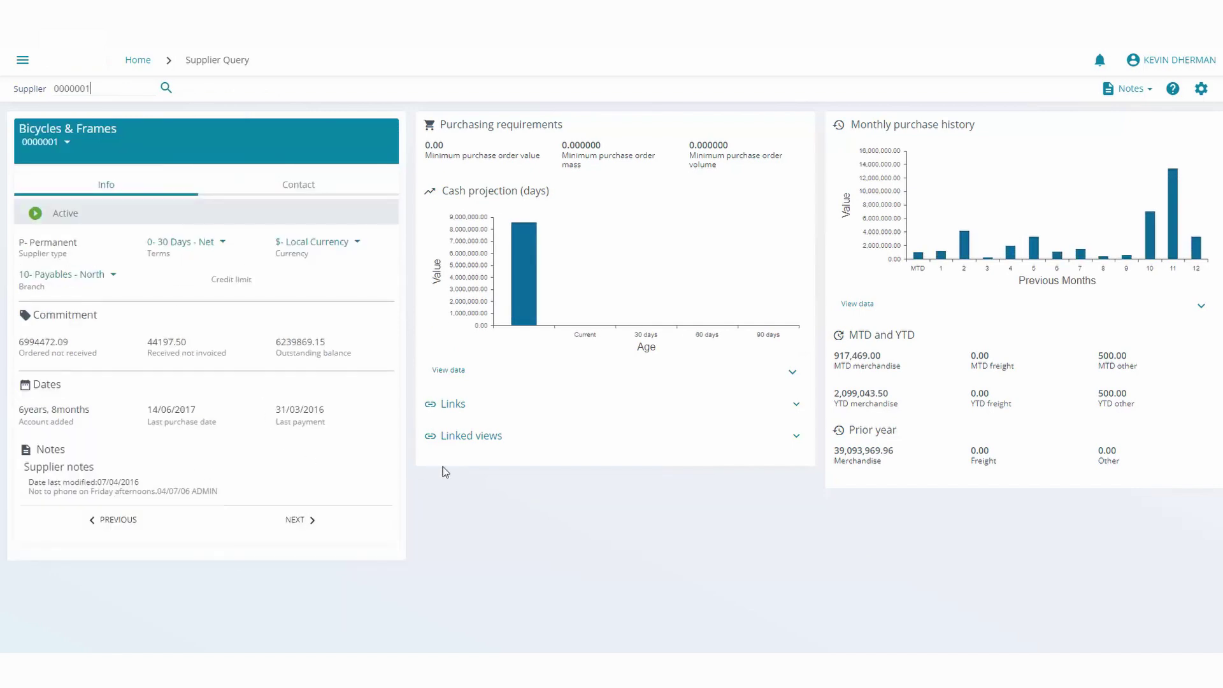
Review Bicycles & Frames' nine invoices from the Links list
left_click(465, 407)
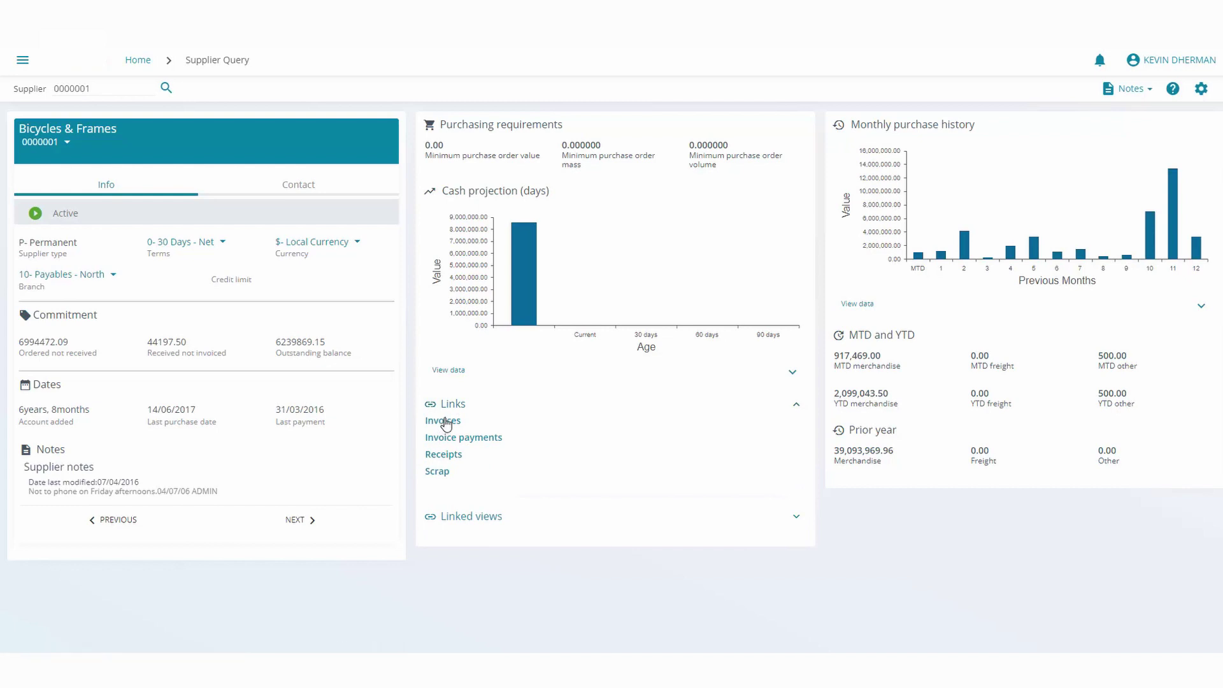
left_click(444, 421)
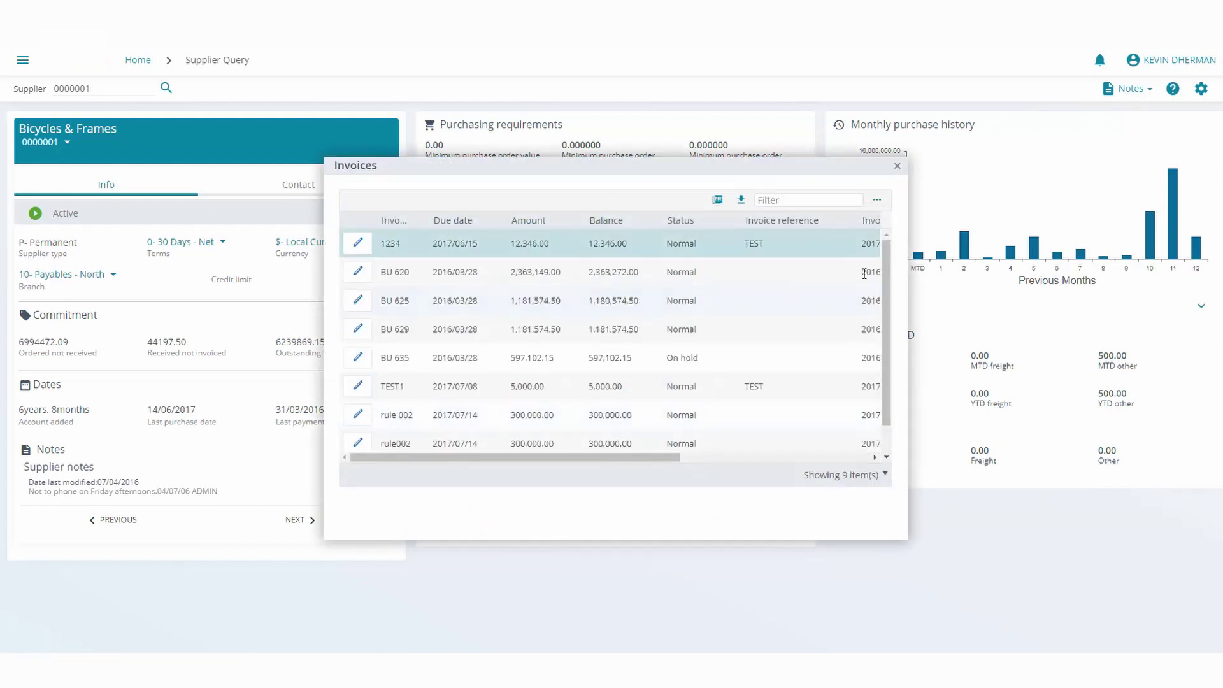
left_click(897, 168)
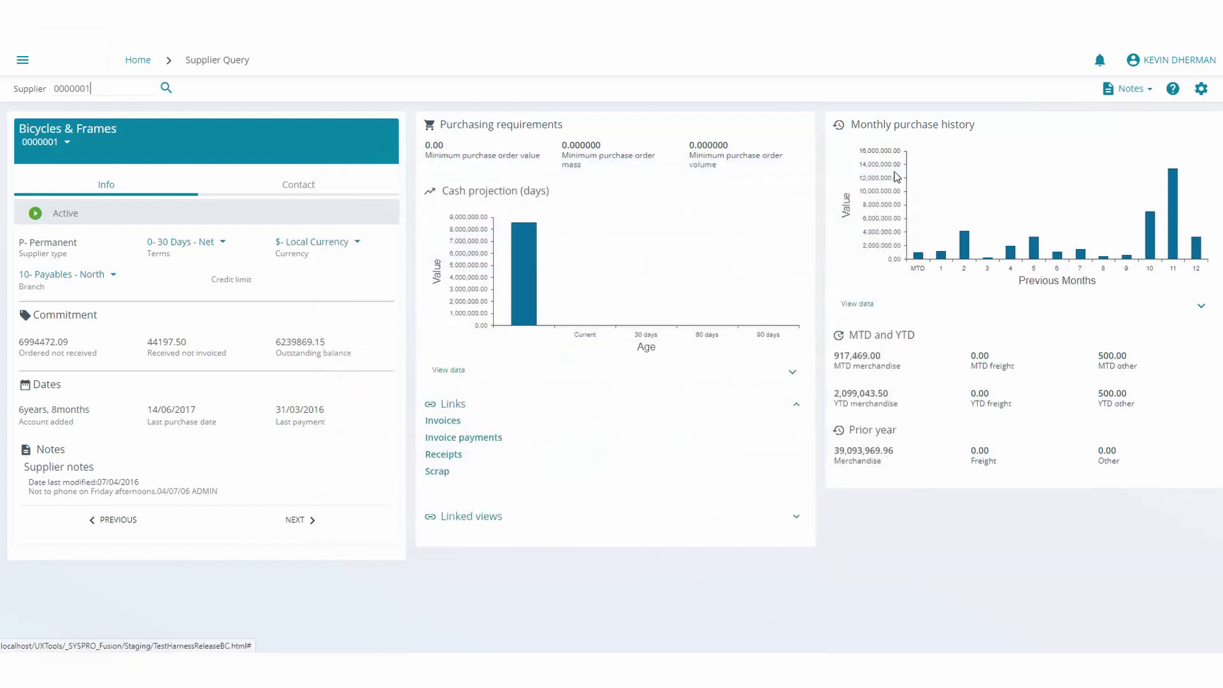
Search Customer Query customers for 'south', narrowing 39 accounts to 3 matches
left_click(148, 63)
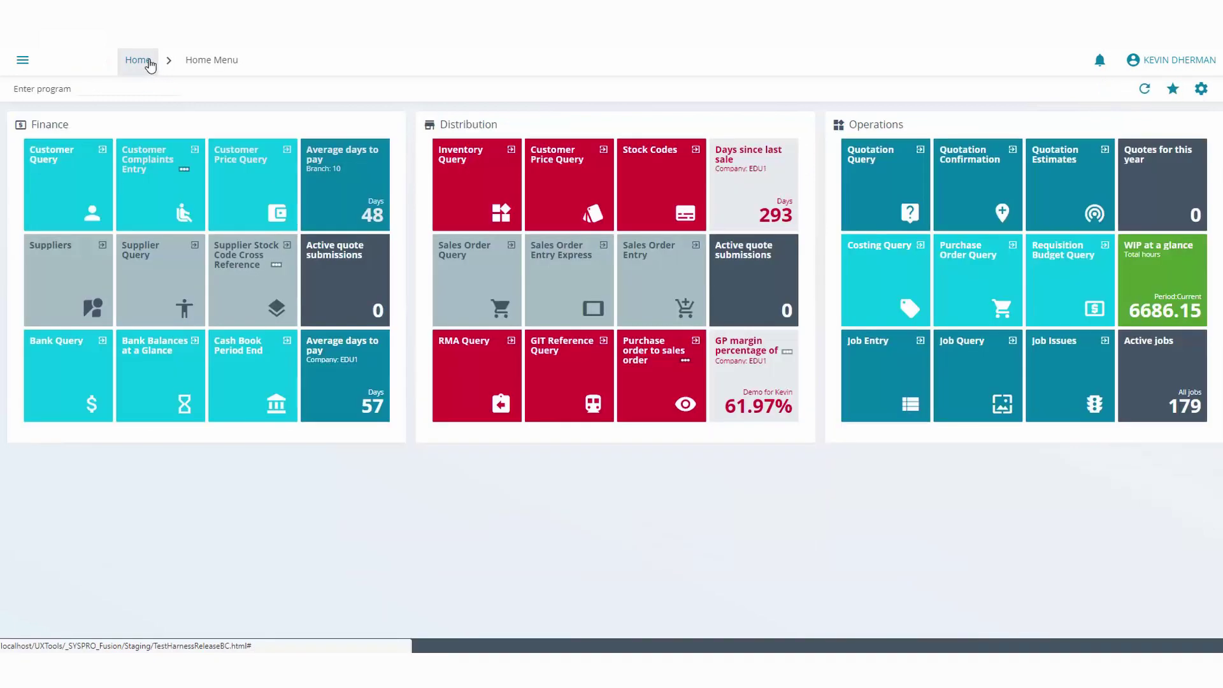
left_click(83, 198)
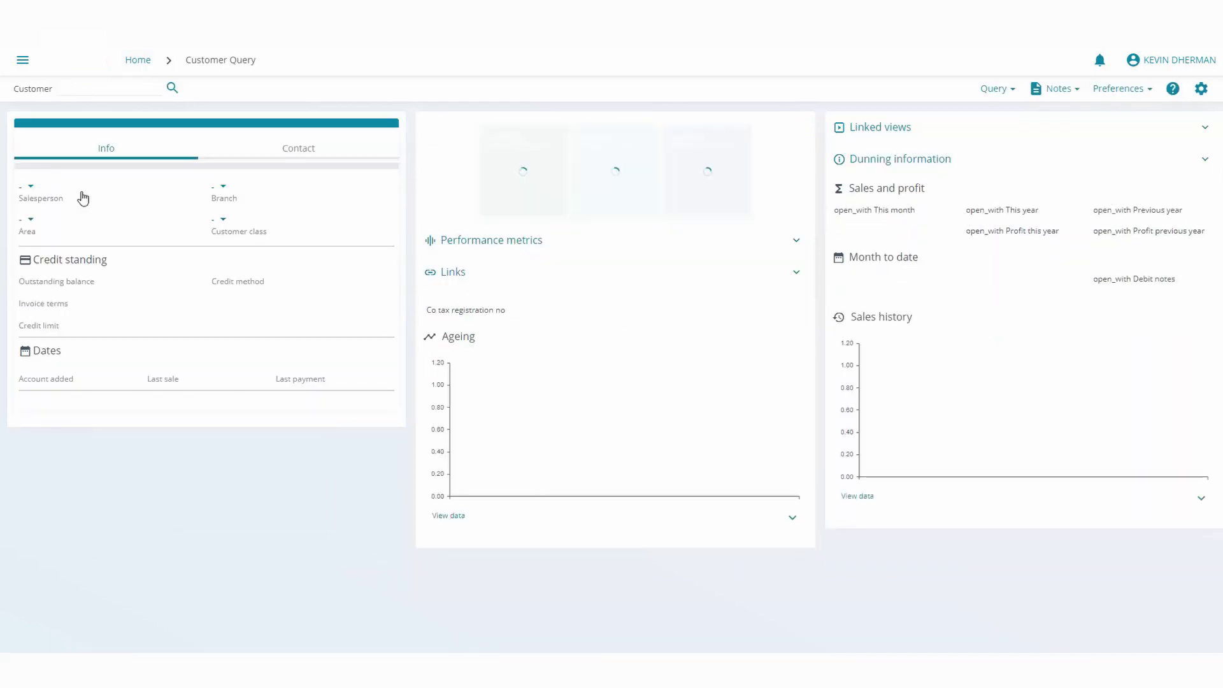
left_click(172, 88)
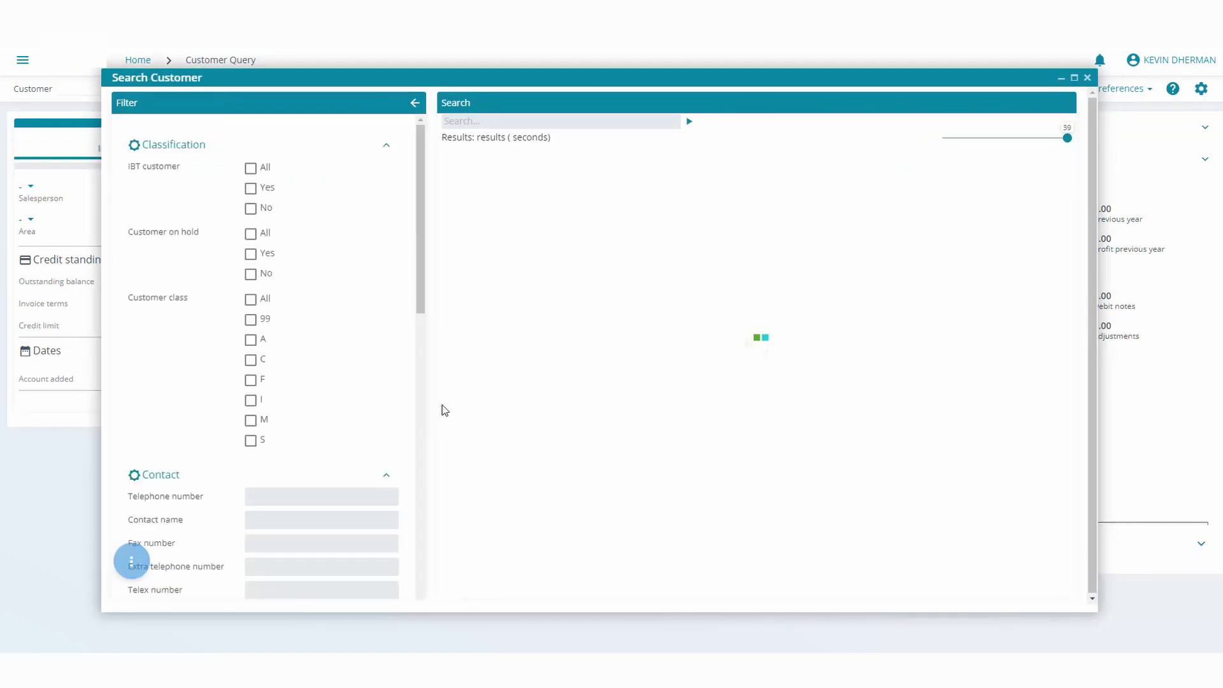
left_click(583, 123)
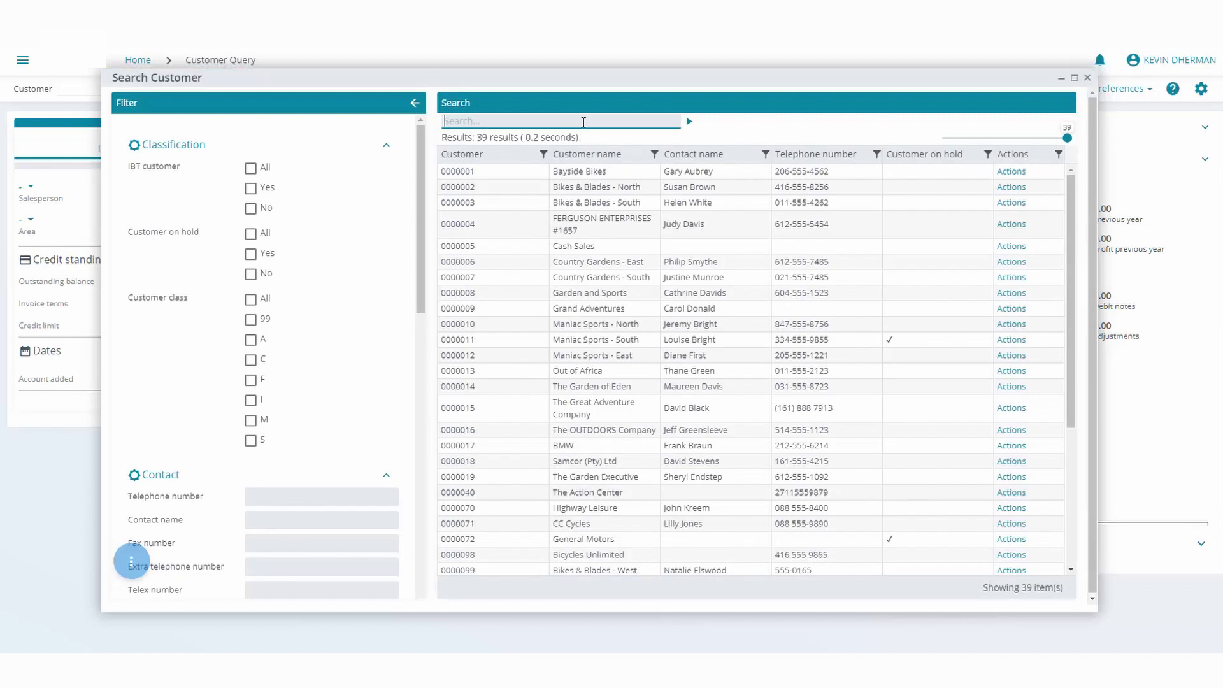
type("south")
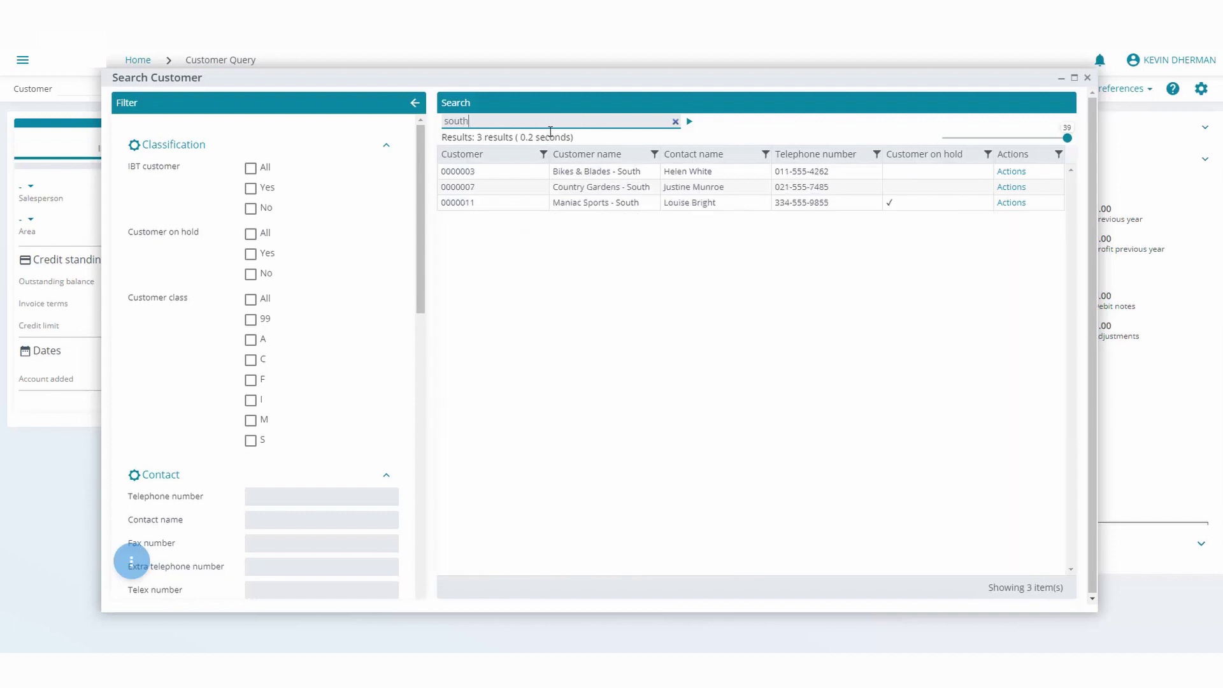
Clear the search and limit last sale dates to 2017/04/11–2018/09/11
key("BackSpace")
key("BackSpace")
scroll(342, 326, "down", 10)
scroll(318, 328, "up", 2)
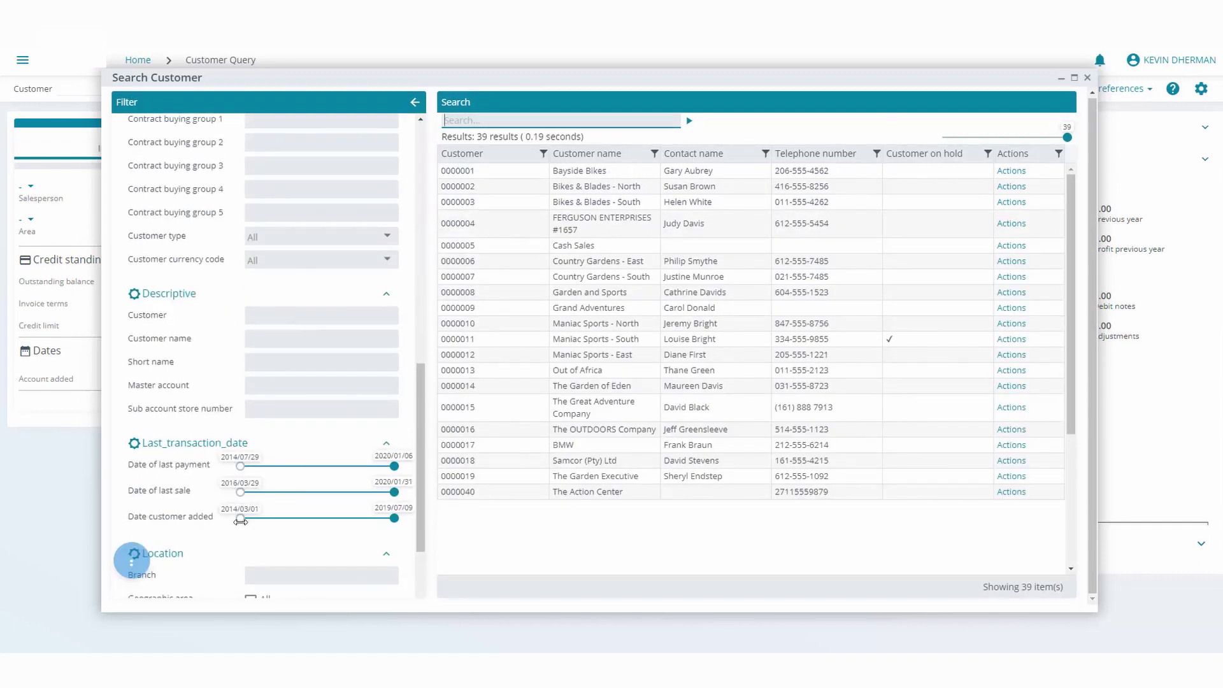
left_click_drag(240, 489, 282, 490)
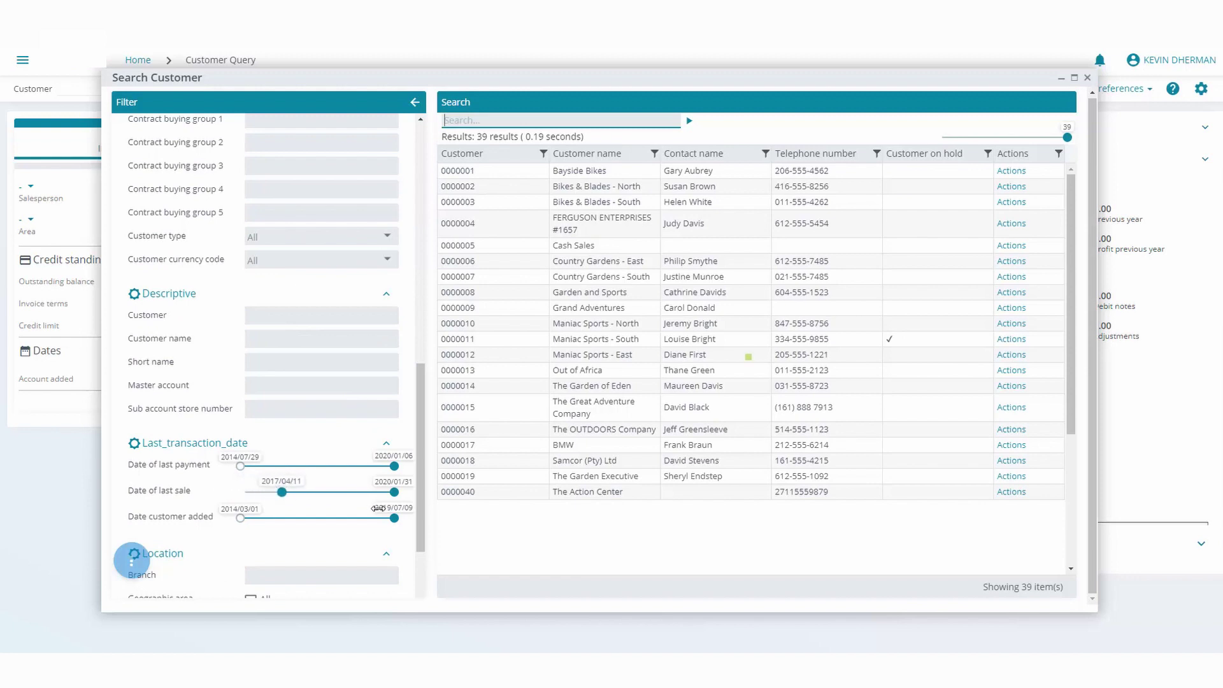
left_click_drag(394, 492, 339, 491)
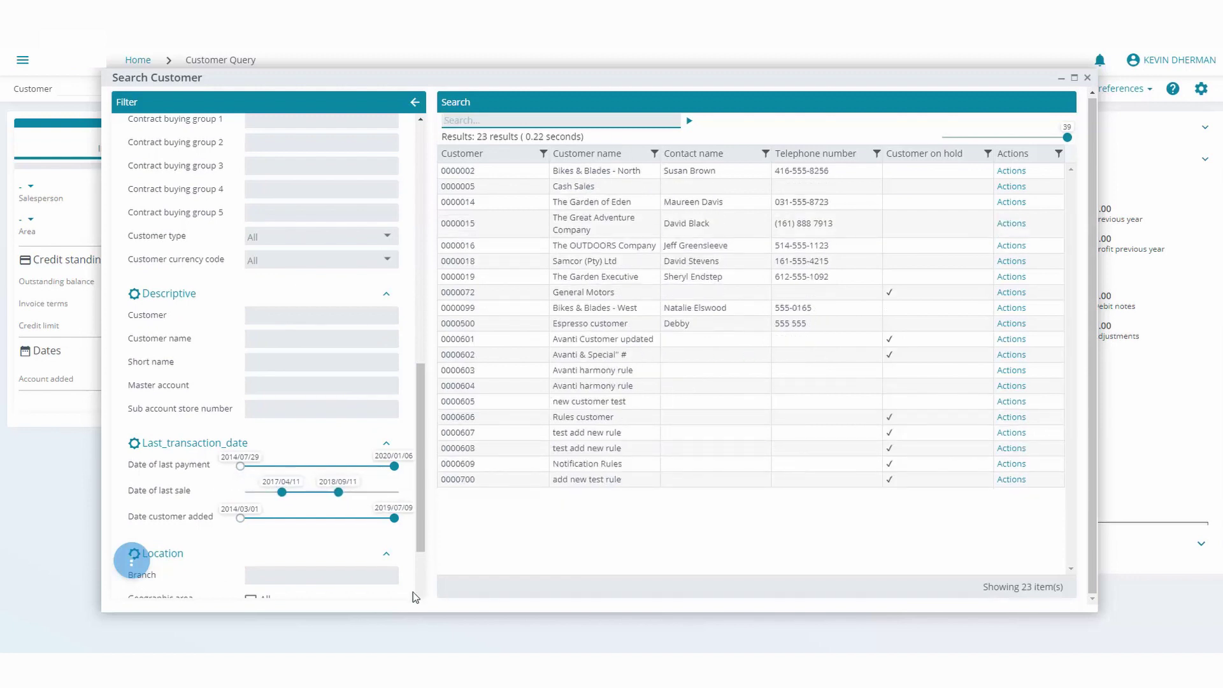
Filter to geographic area E and open customer 0000016 The OUTDOORS Company
scroll(375, 458, "down", 2)
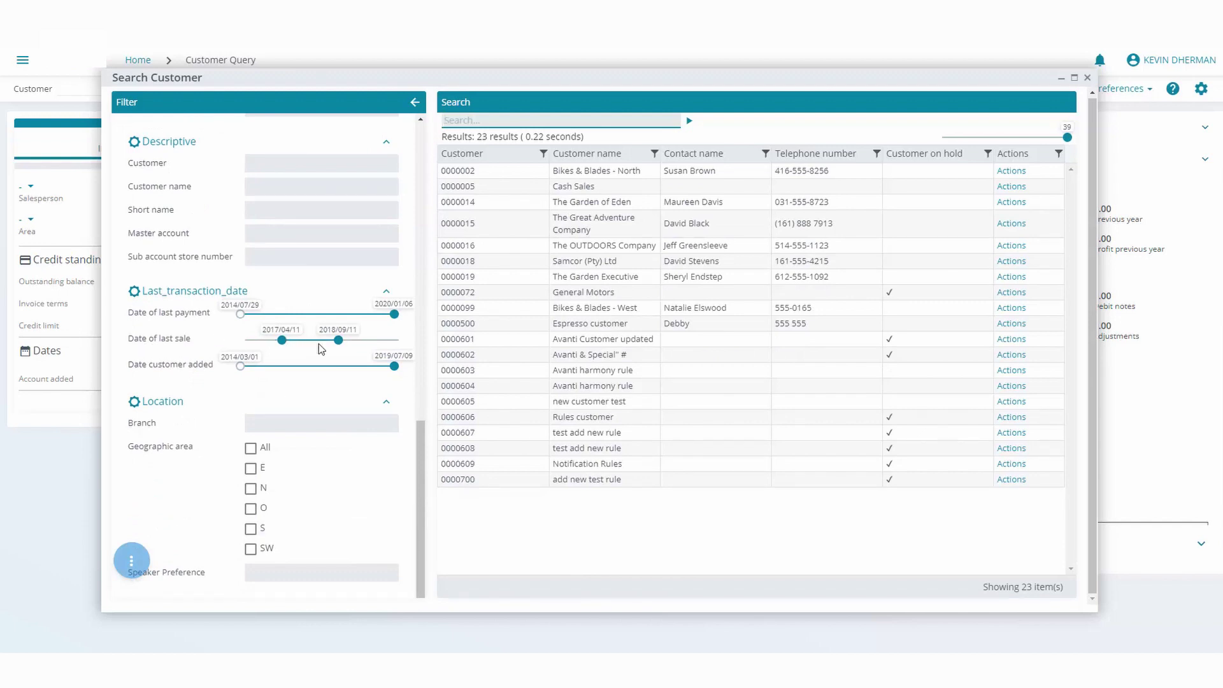
scroll(254, 420, "down", 1)
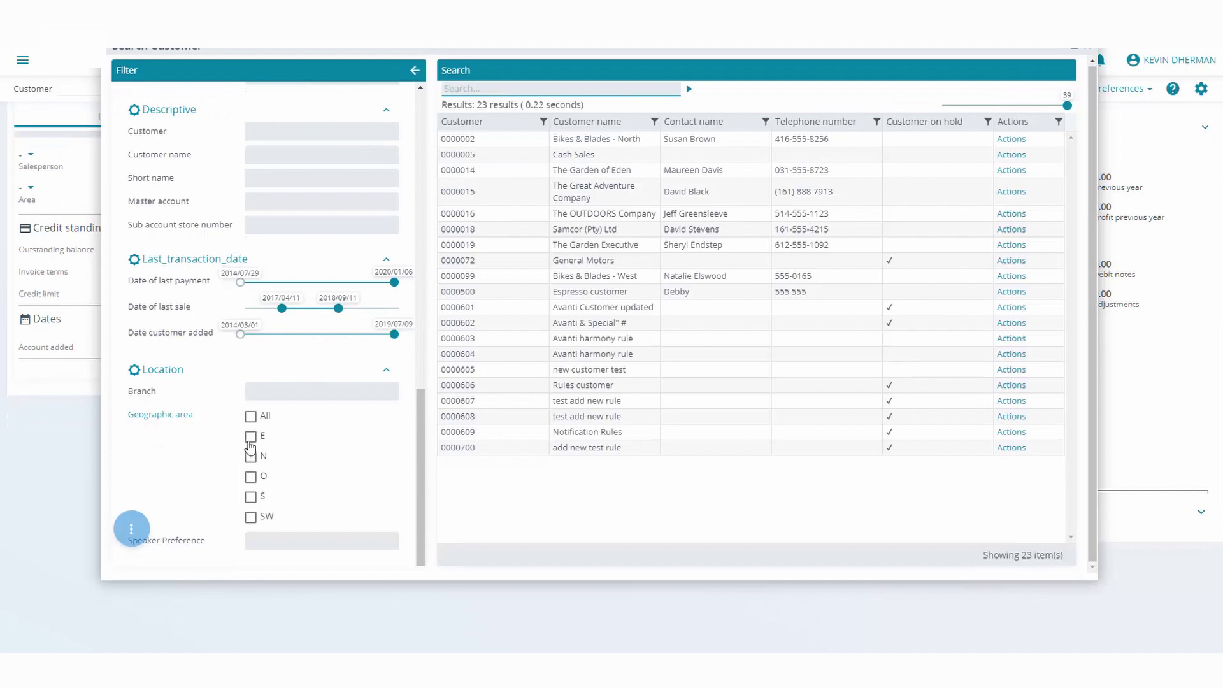
left_click(251, 437)
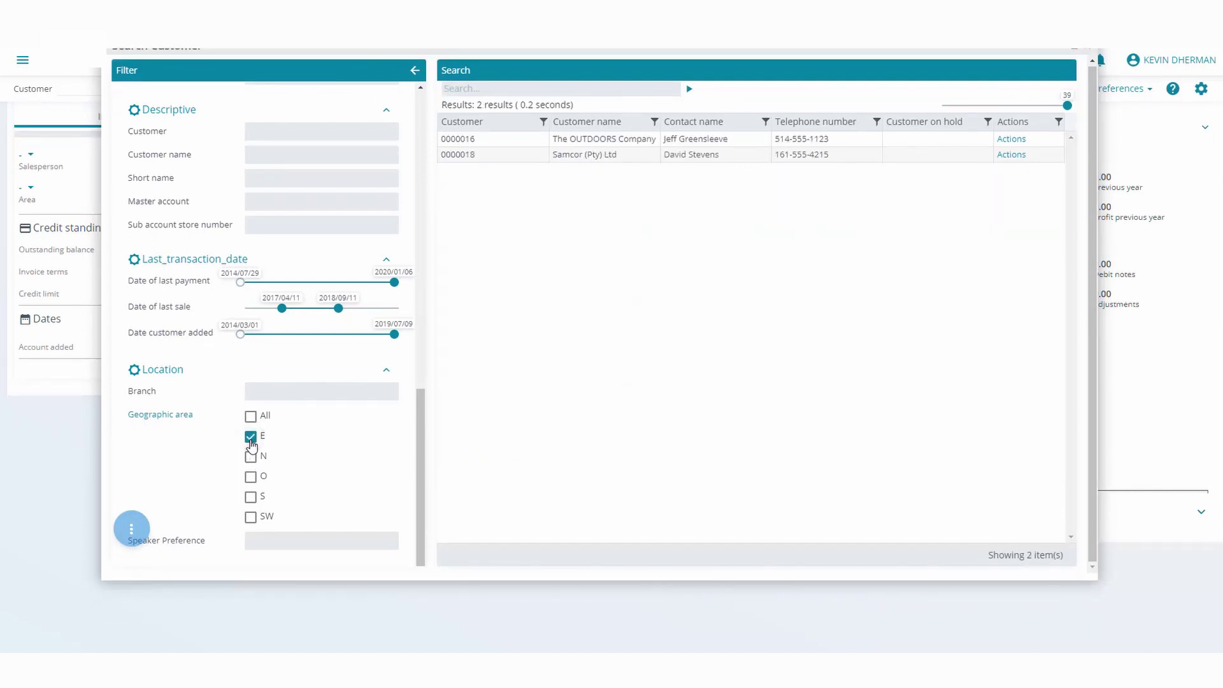
scroll(252, 445, "up", 10)
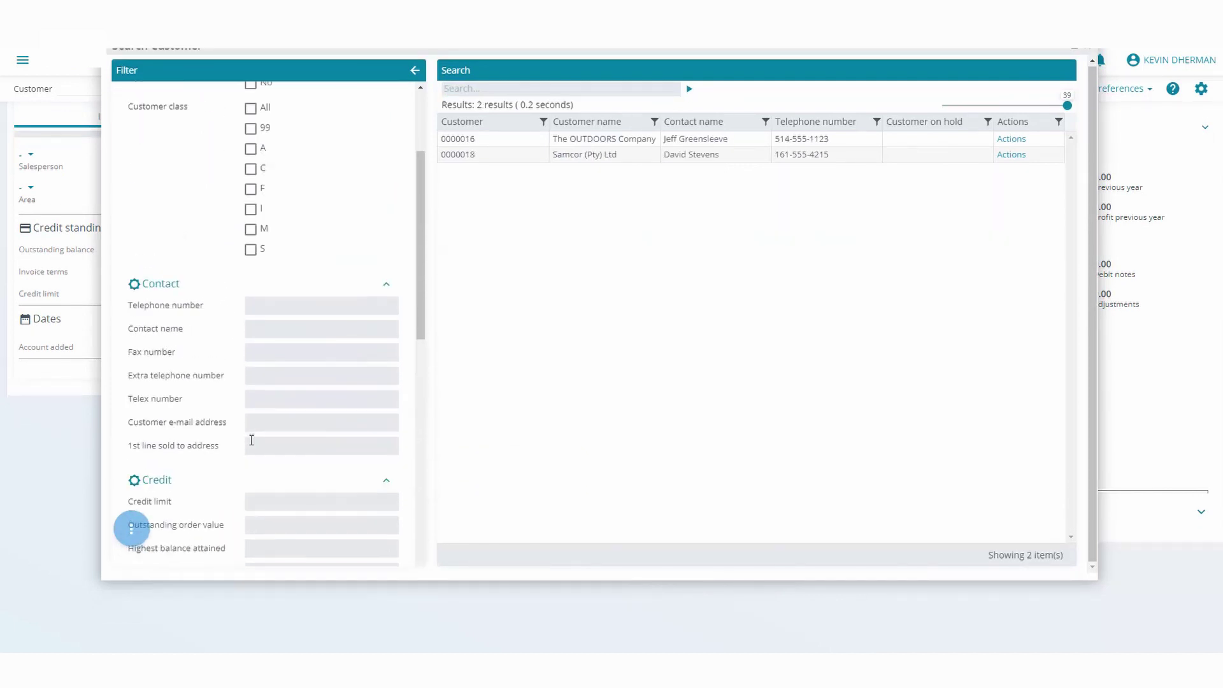
scroll(251, 445, "down", 5)
scroll(252, 439, "up", 5)
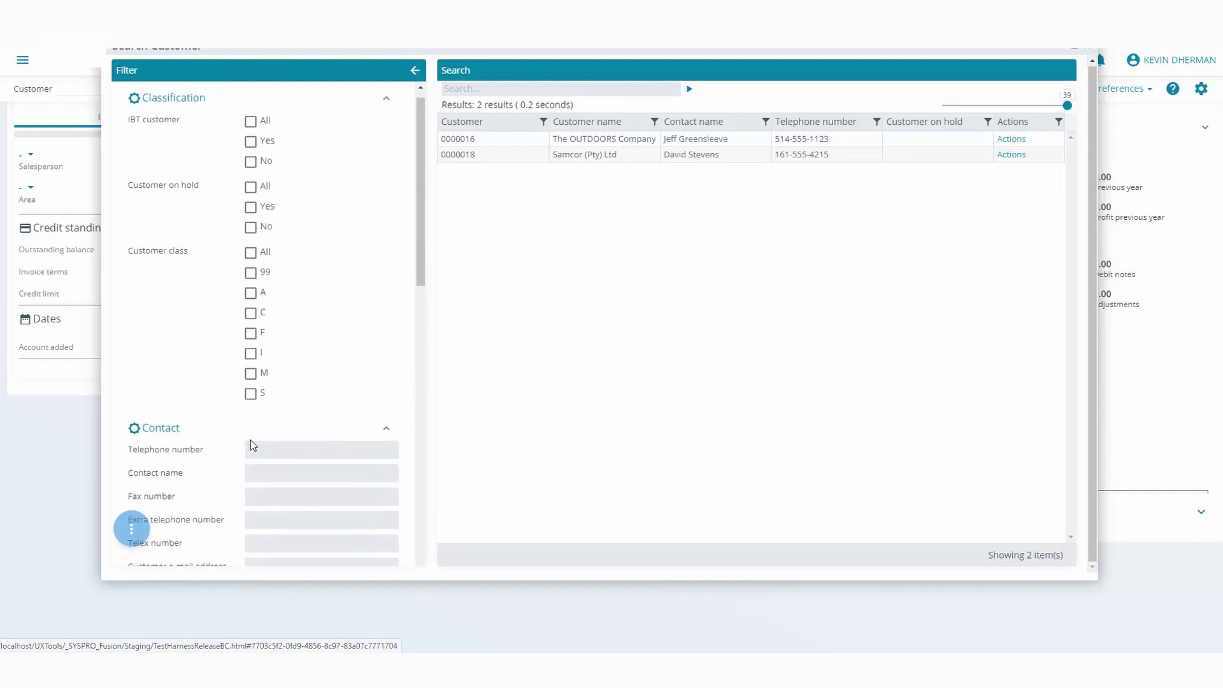
double_click(484, 148)
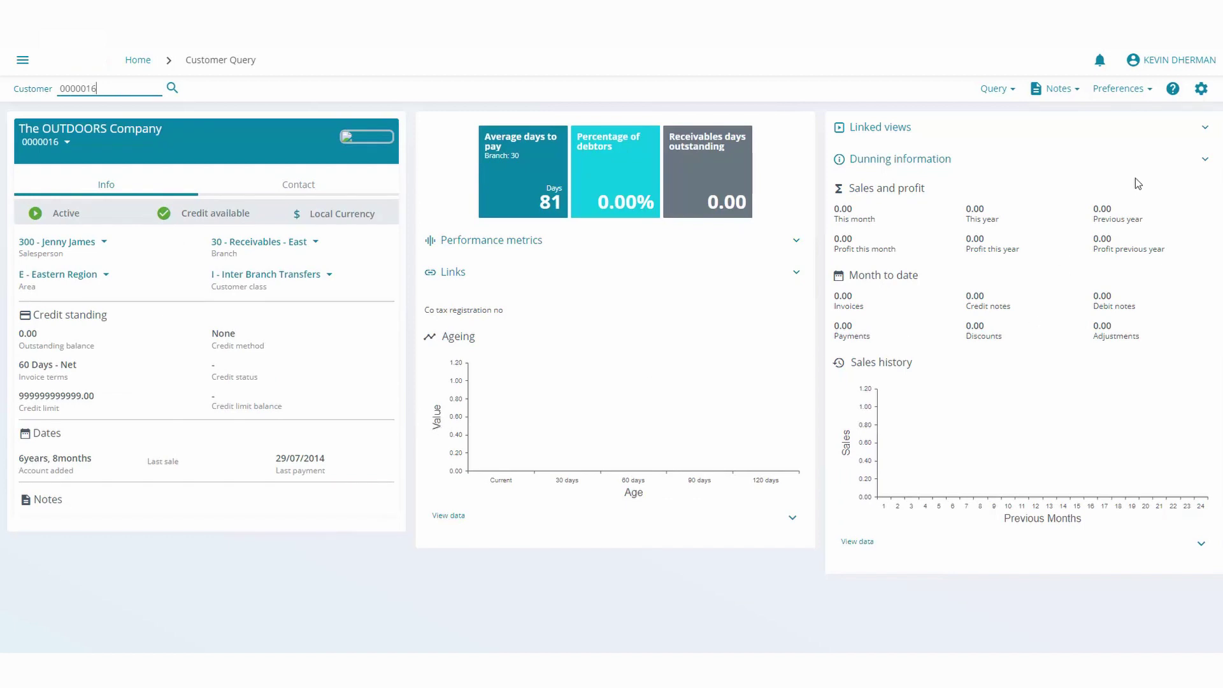
Start the Customer Query help tour and advance to basic contact information
left_click(1171, 89)
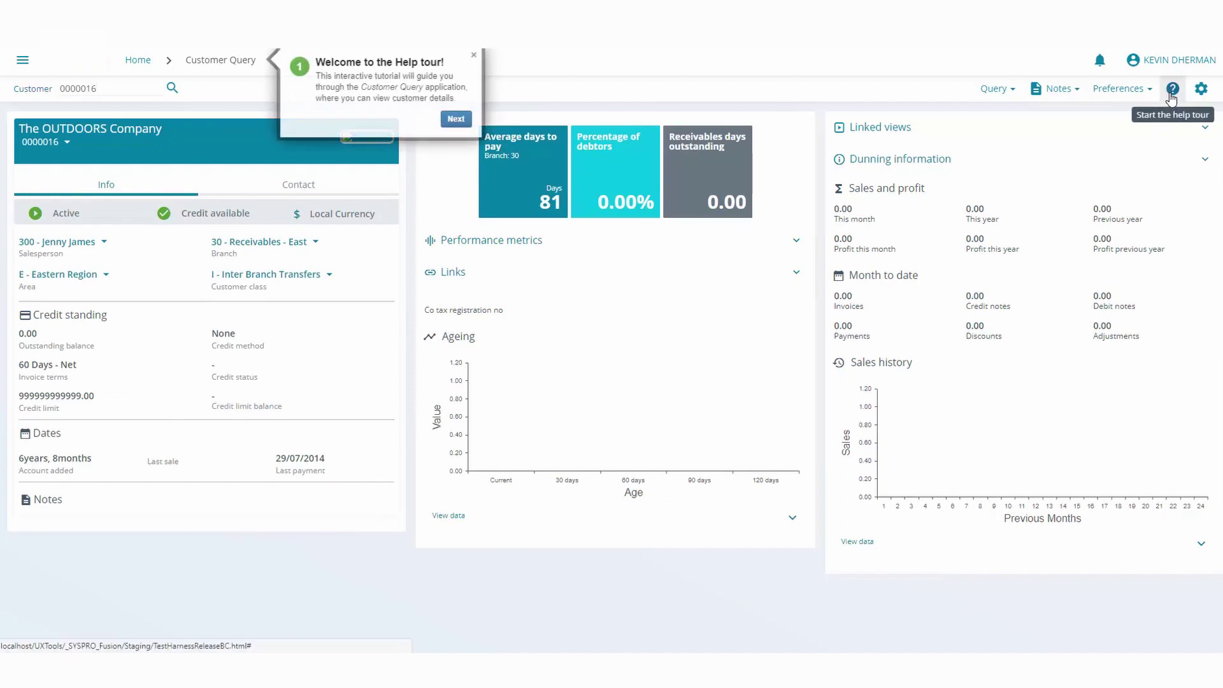
left_click(461, 120)
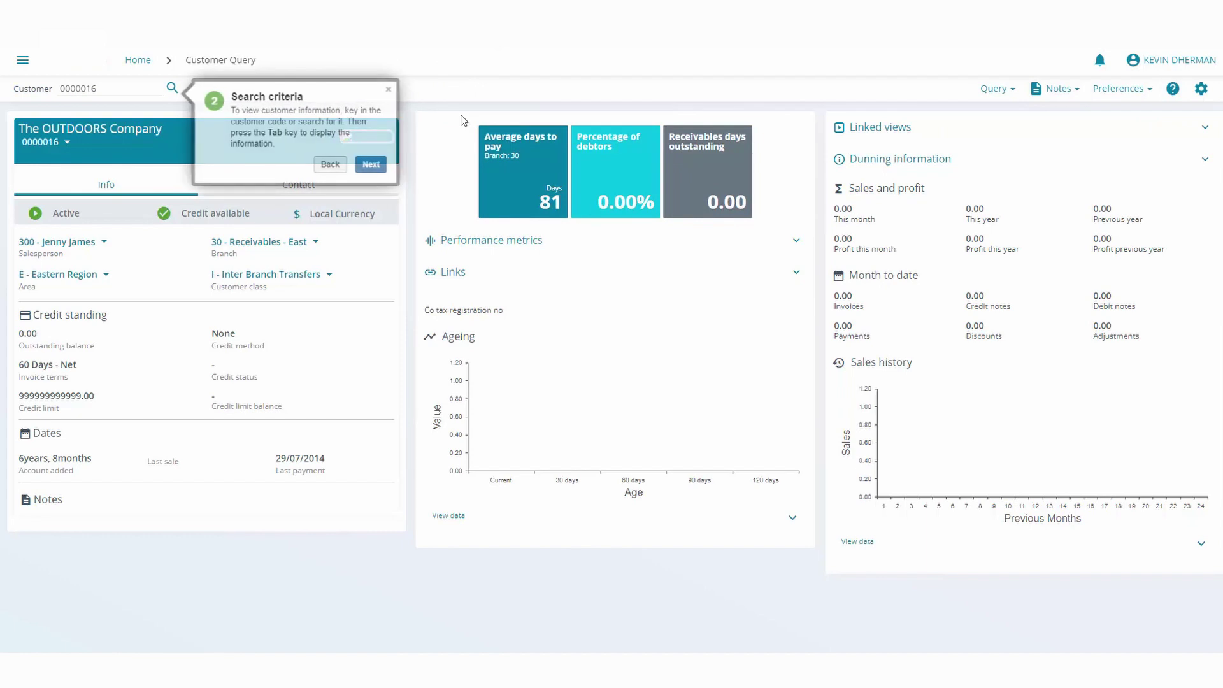
left_click(367, 164)
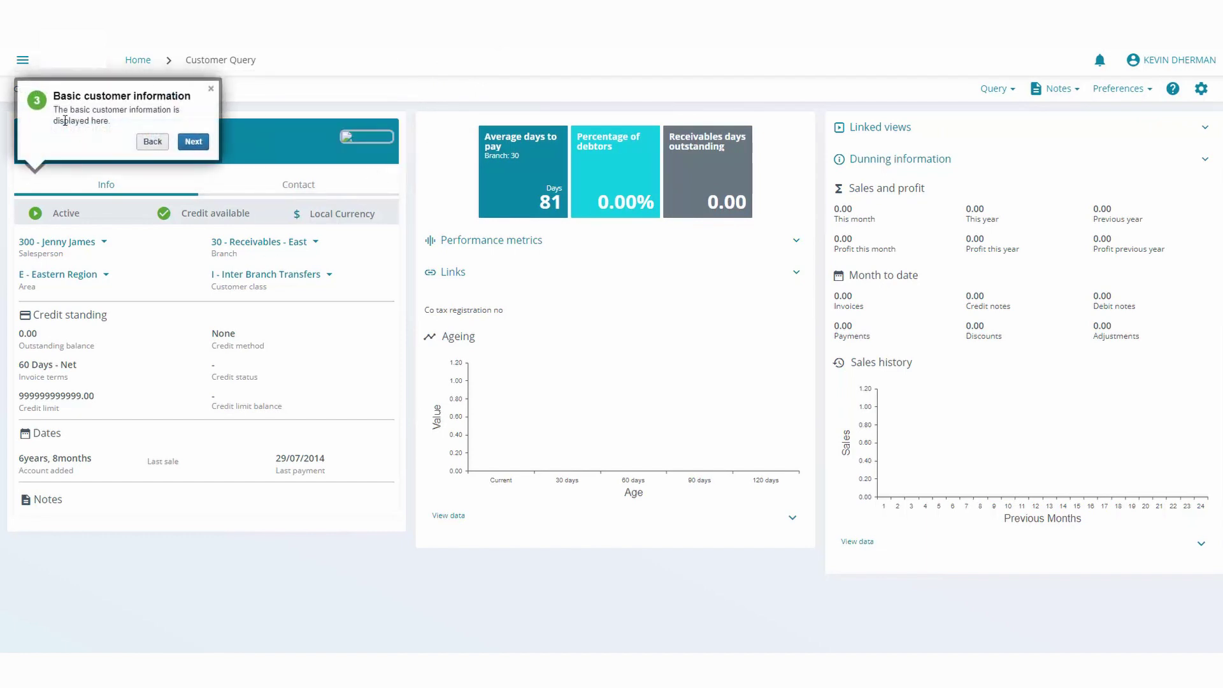
left_click(193, 142)
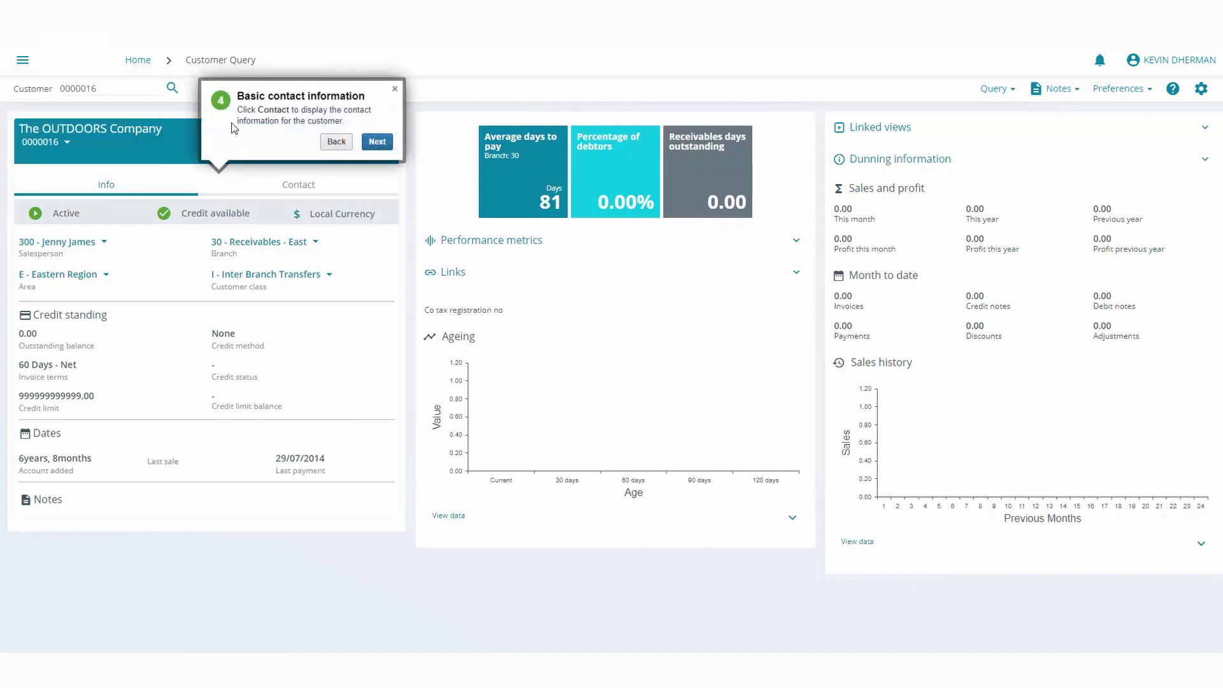
Show the customer's contact details and ship-to address, then continue to Insights
left_click(297, 186)
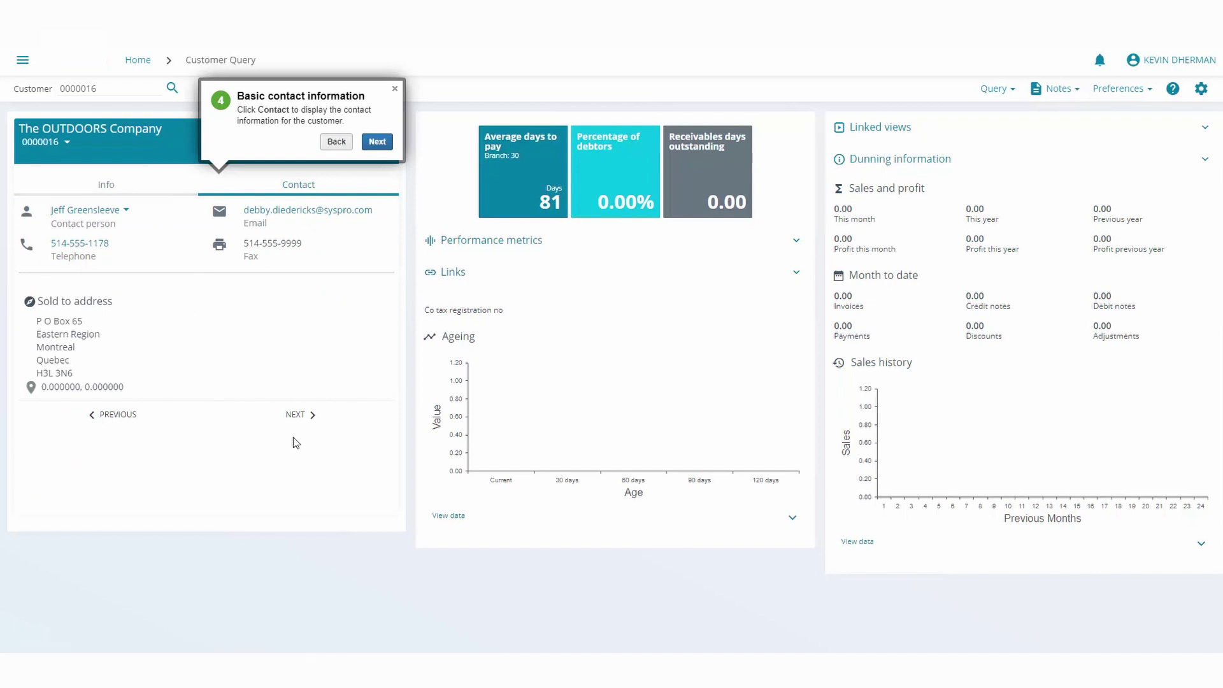
left_click(296, 417)
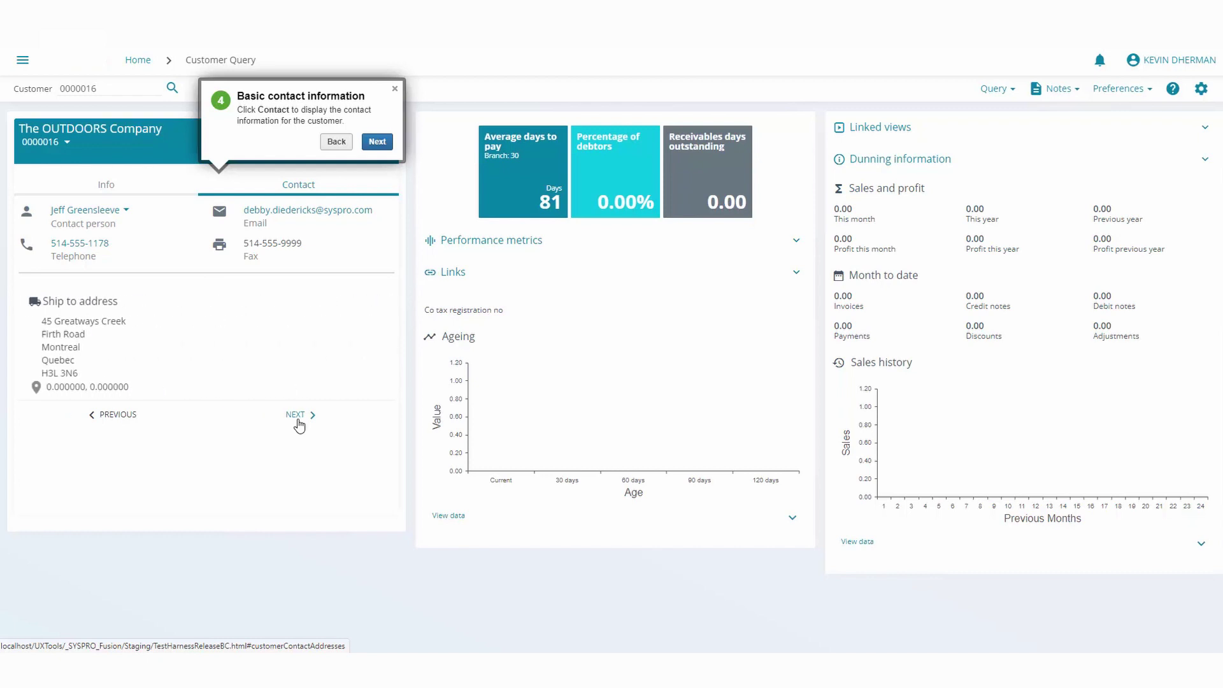
left_click(377, 142)
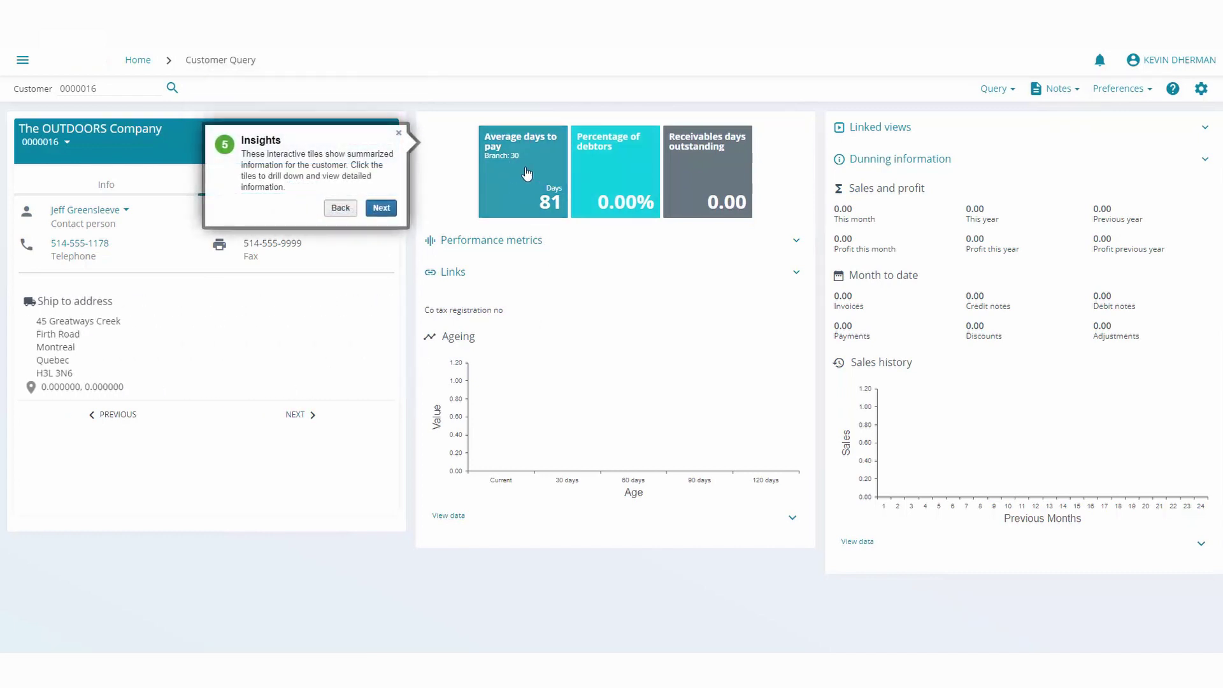
Inspect the Average days to pay breakdown, then continue to the Performance metrics step
left_click(519, 211)
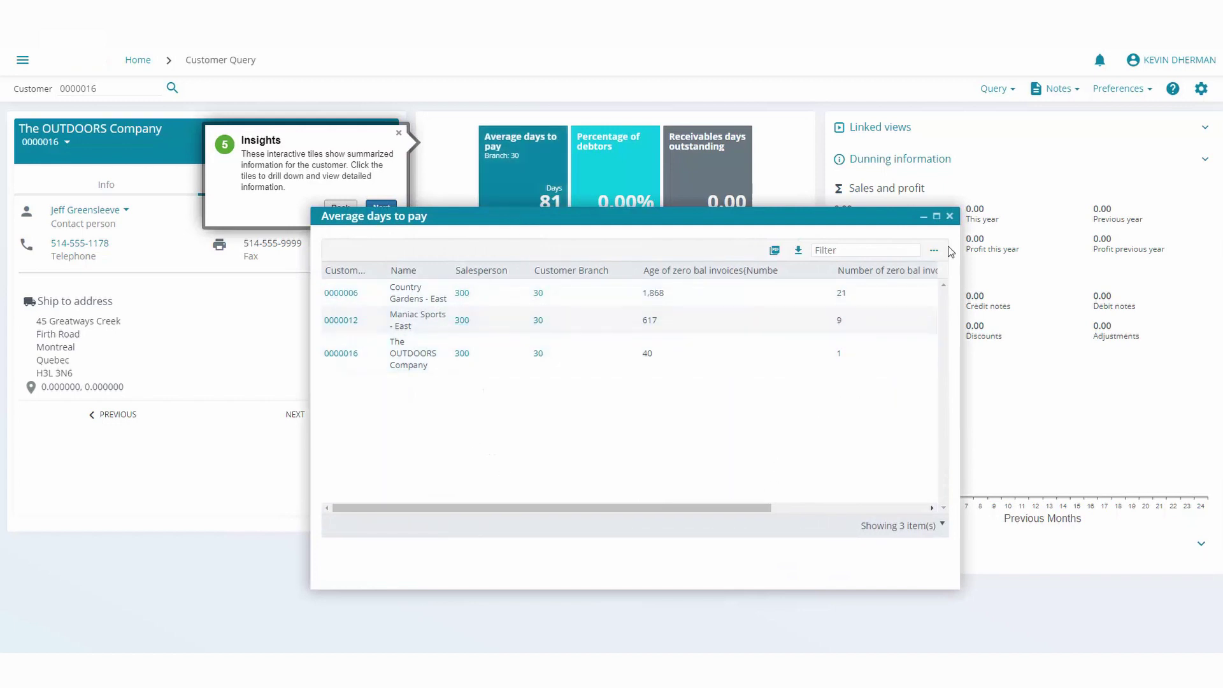
left_click(949, 218)
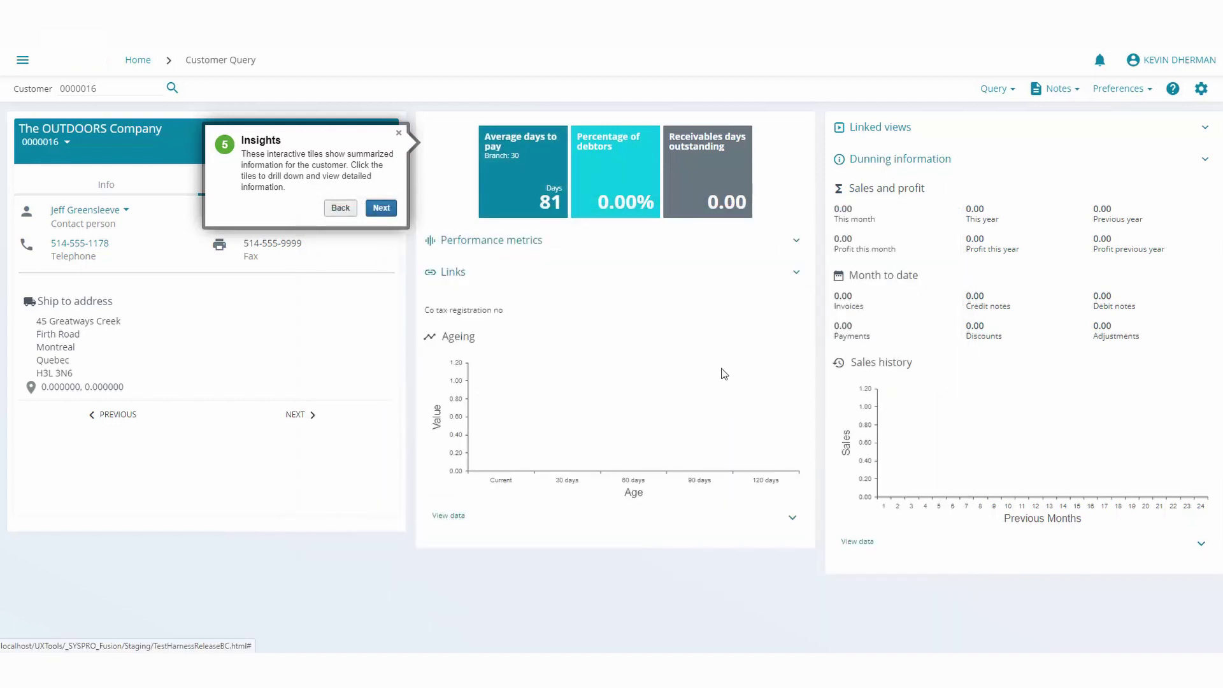
left_click(382, 206)
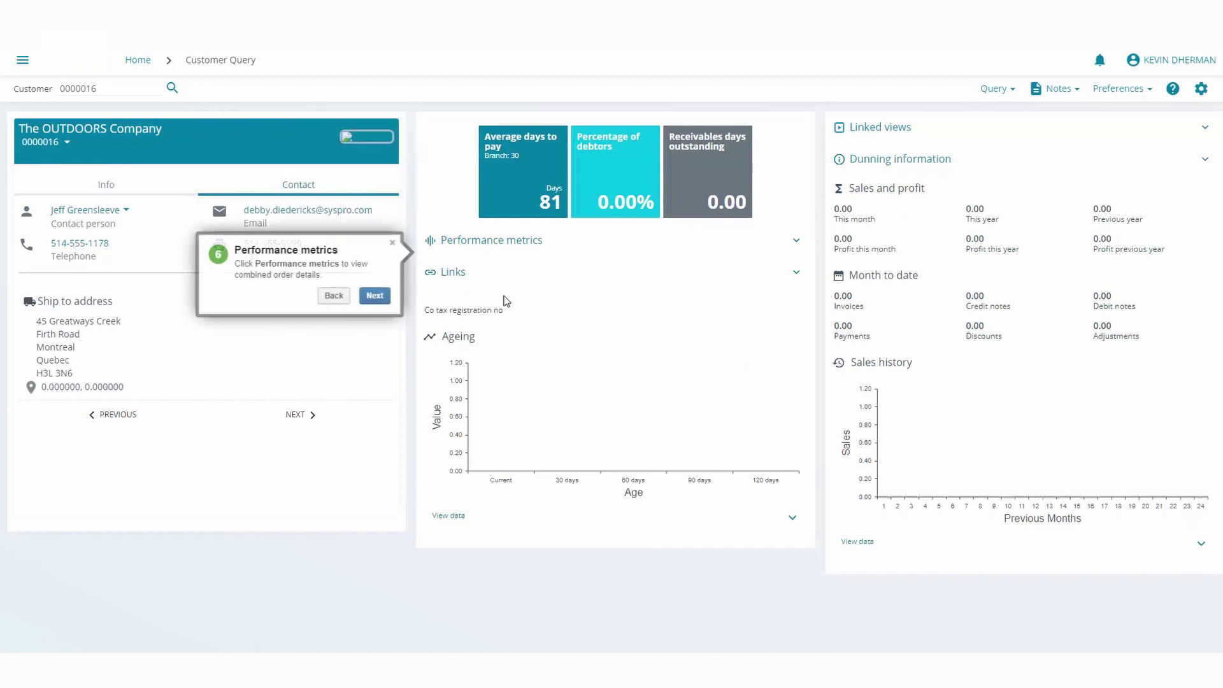
Expand Performance metrics, step through Links and View data, and end the tour
left_click(487, 248)
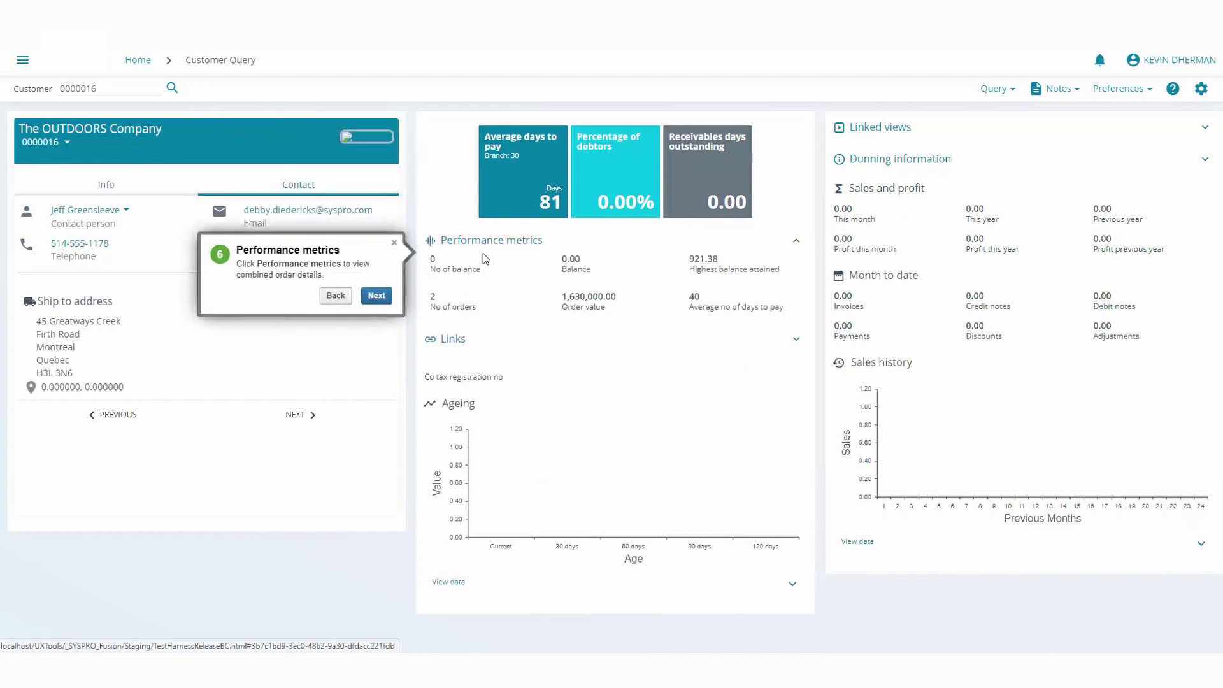
left_click(377, 296)
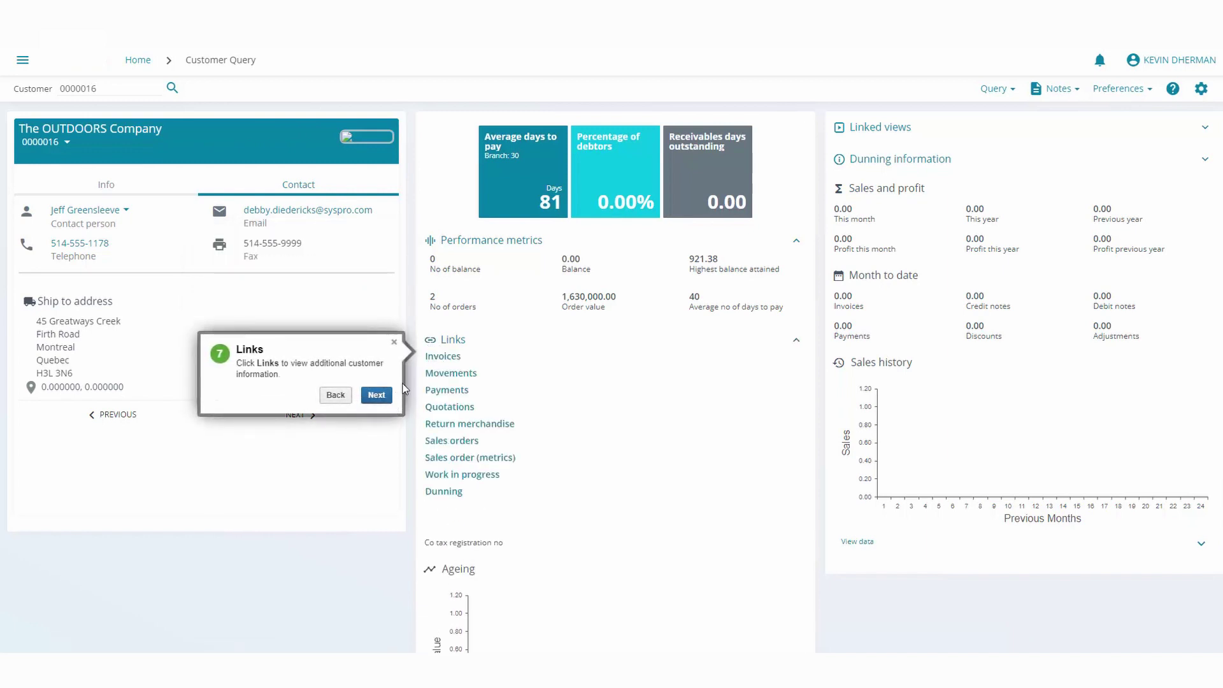
left_click(453, 340)
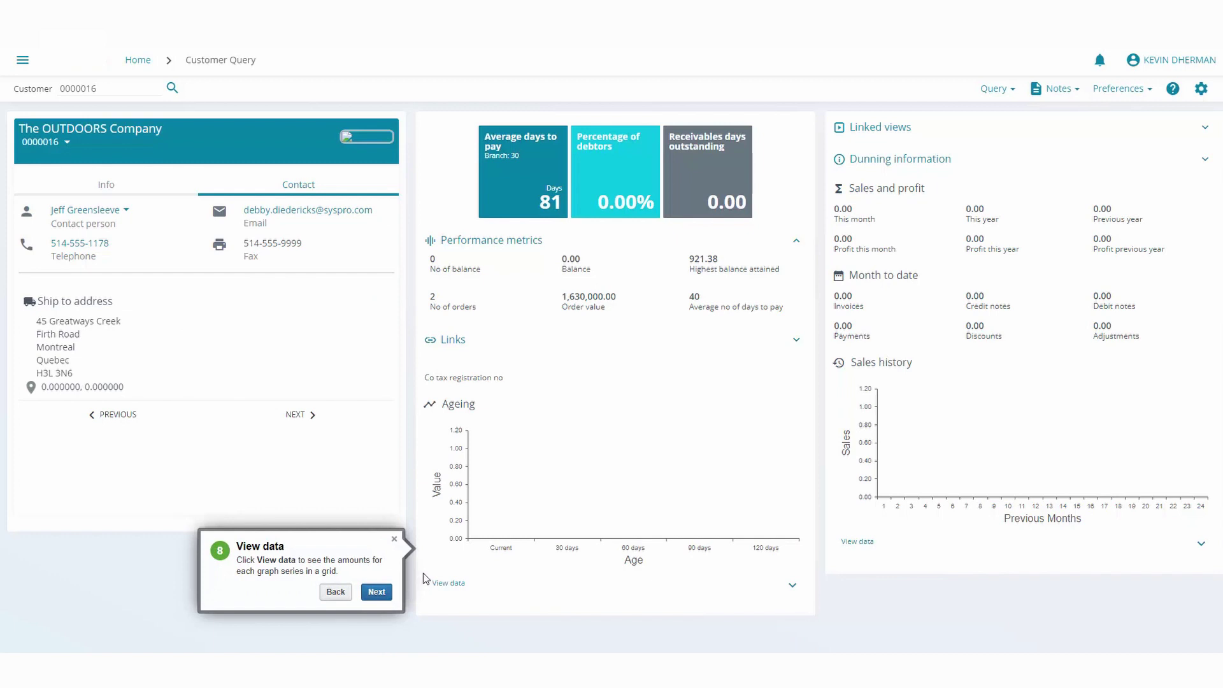
left_click(395, 540)
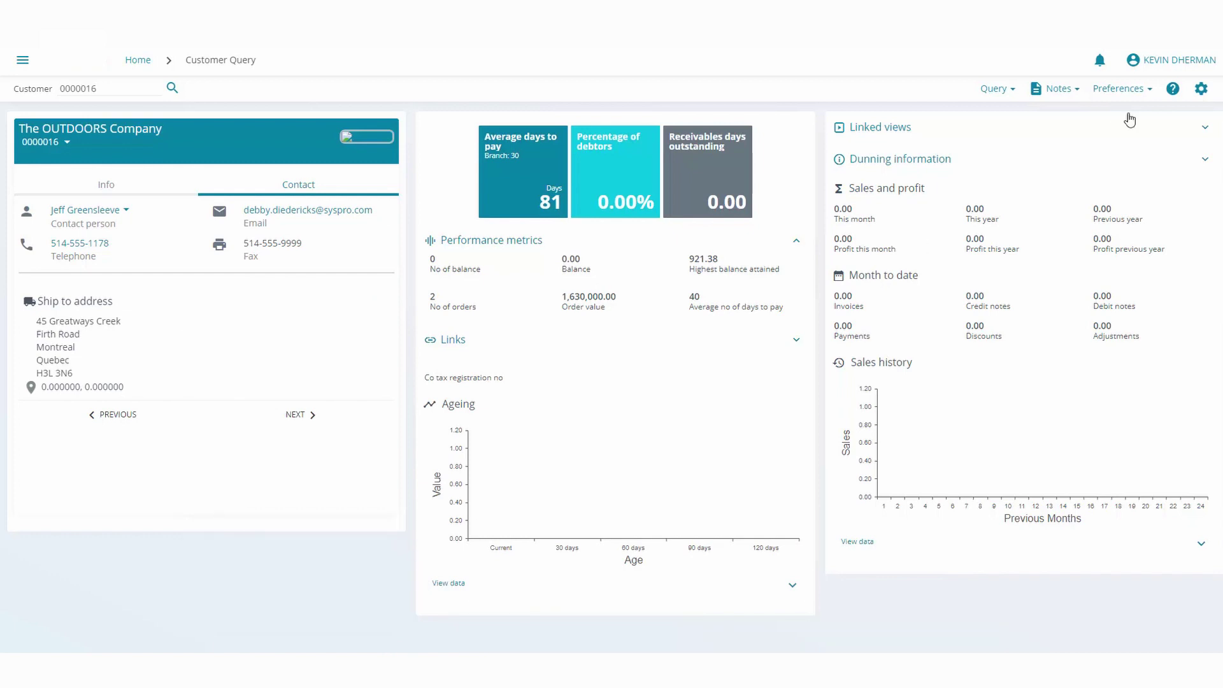
left_click(1169, 75)
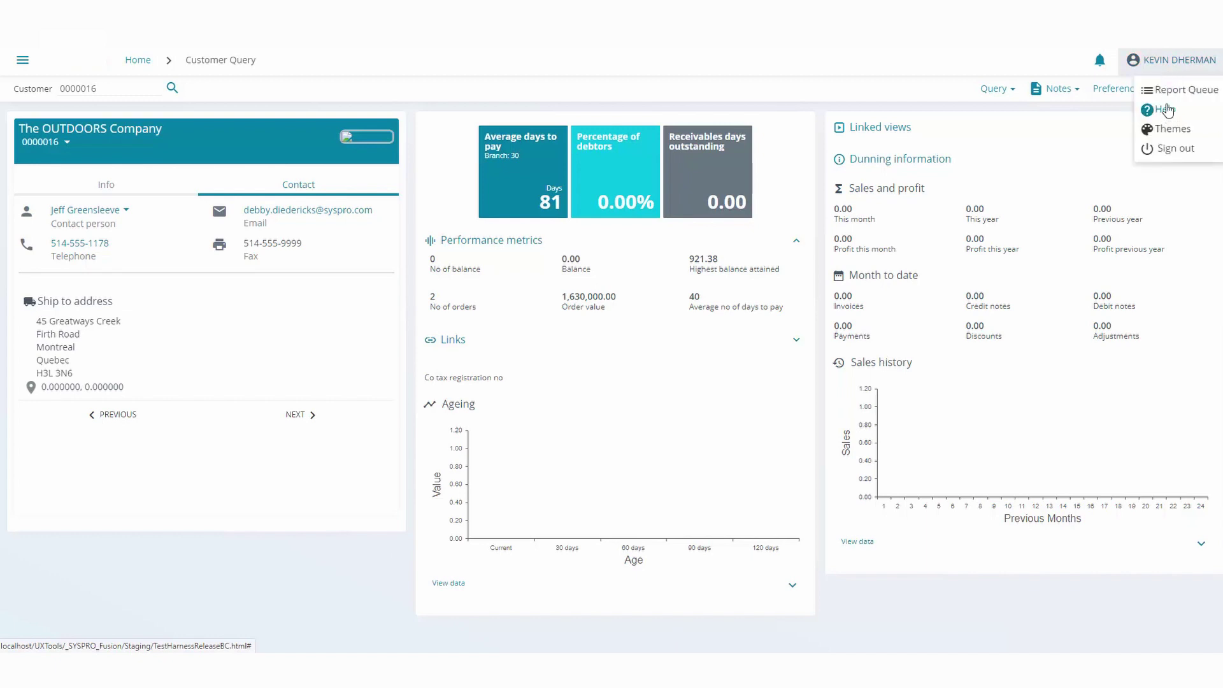
mouse_move(1170, 130)
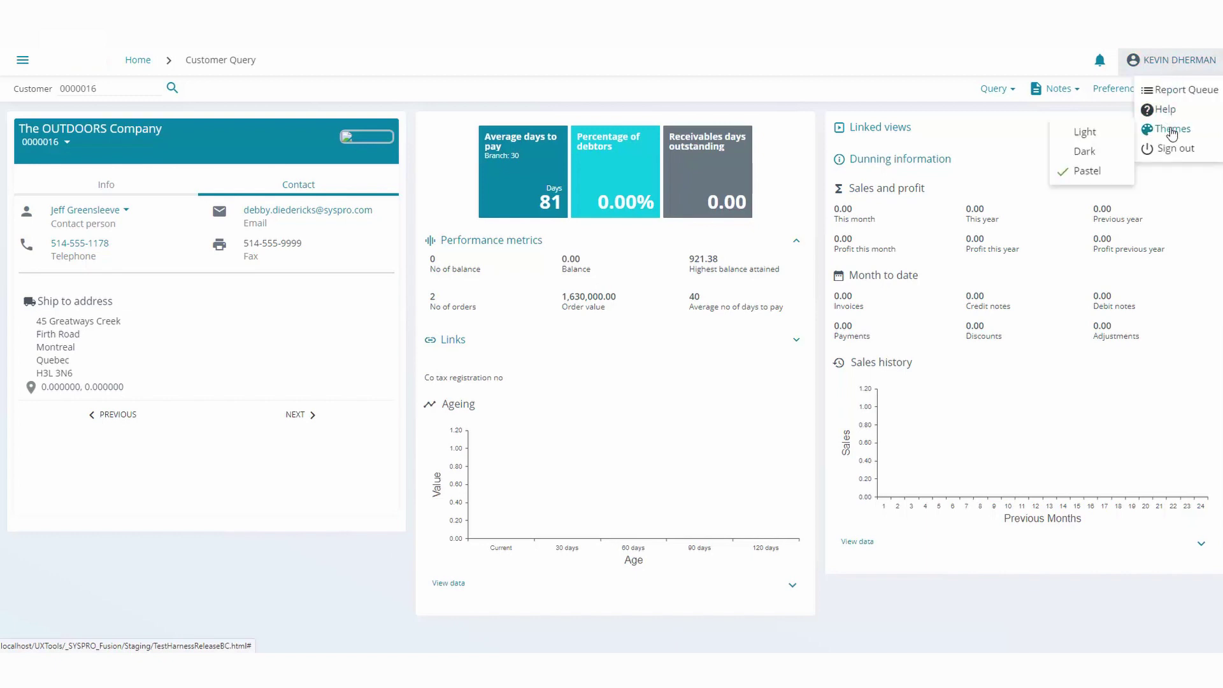
left_click(1108, 134)
left_click(1165, 66)
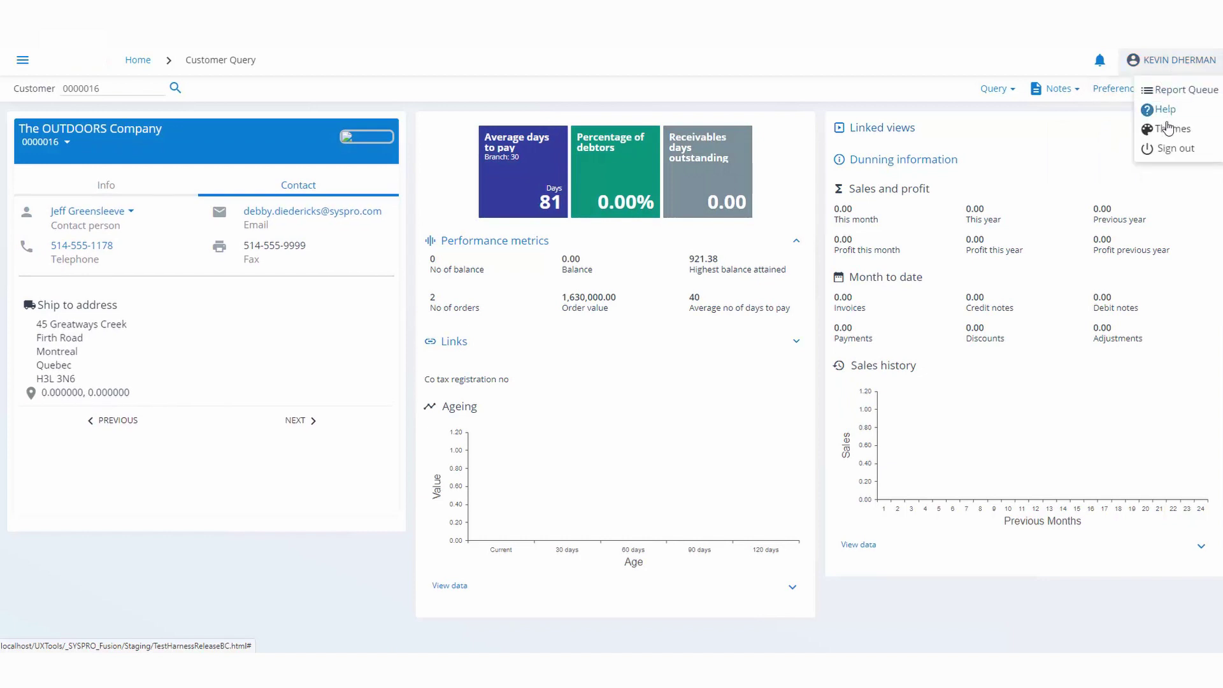
mouse_move(1168, 127)
left_click(1103, 151)
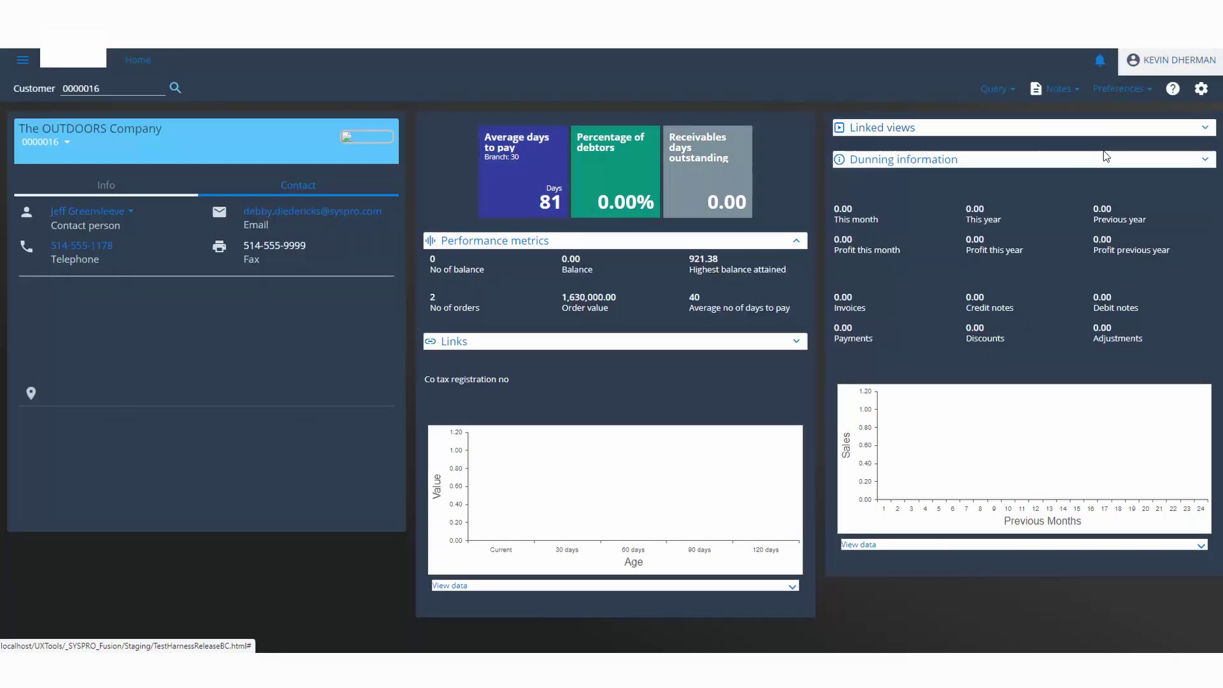
left_click(1170, 66)
mouse_move(1168, 128)
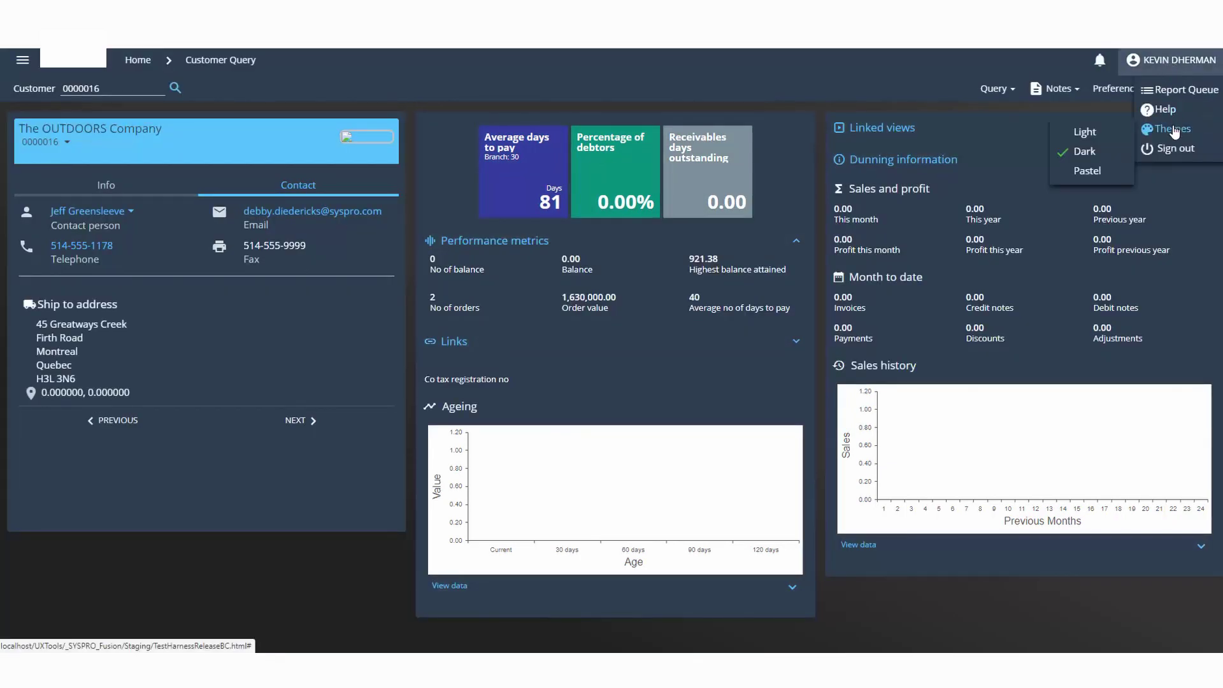
left_click(1101, 172)
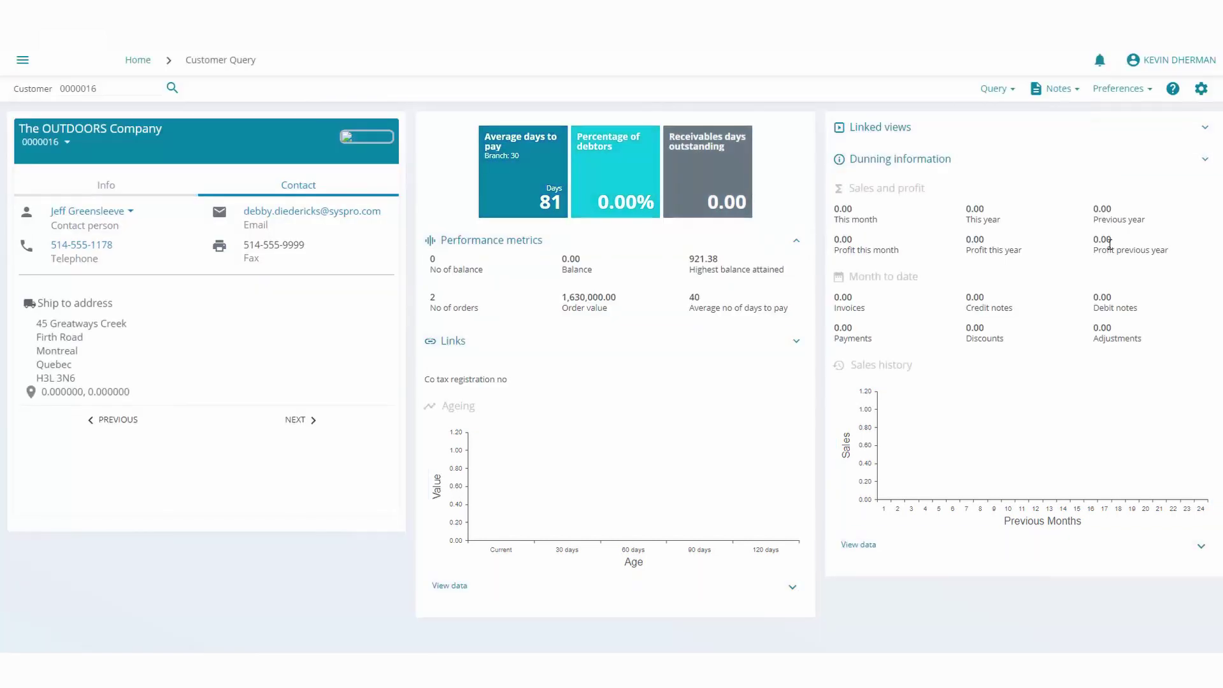